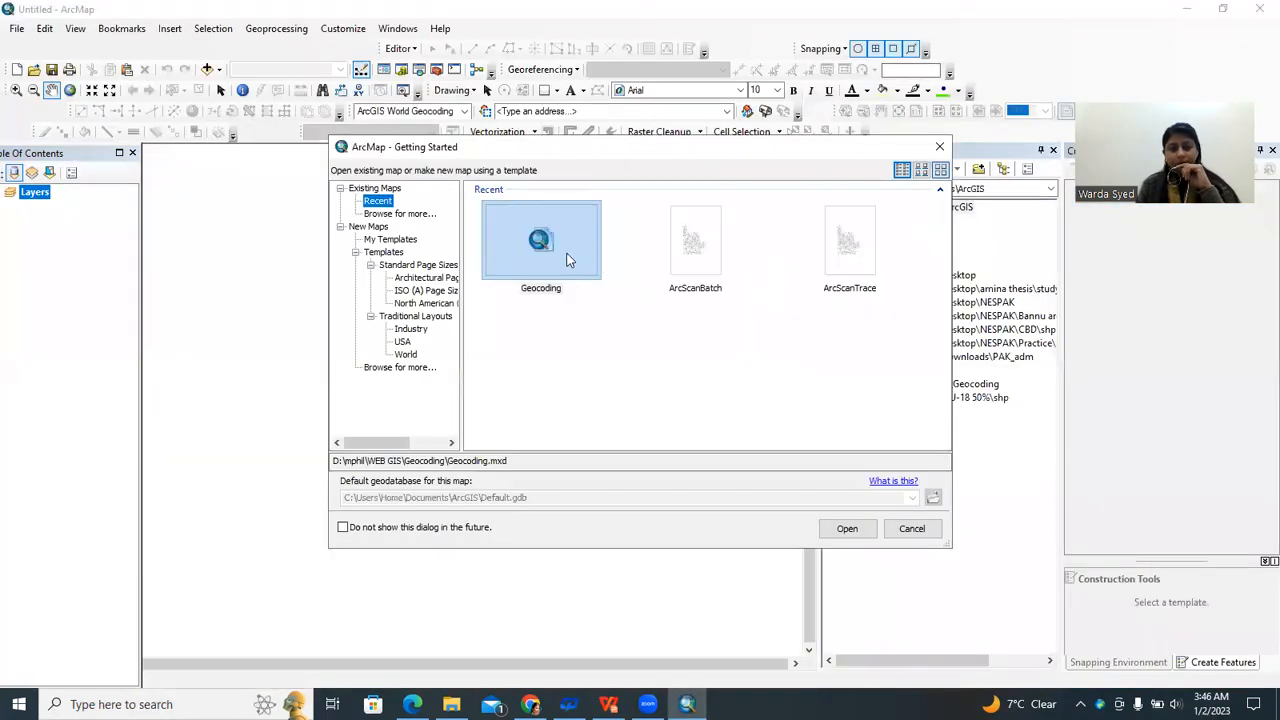
Open the recent Geocoding map document from the Getting Started list.
left_click(560, 253)
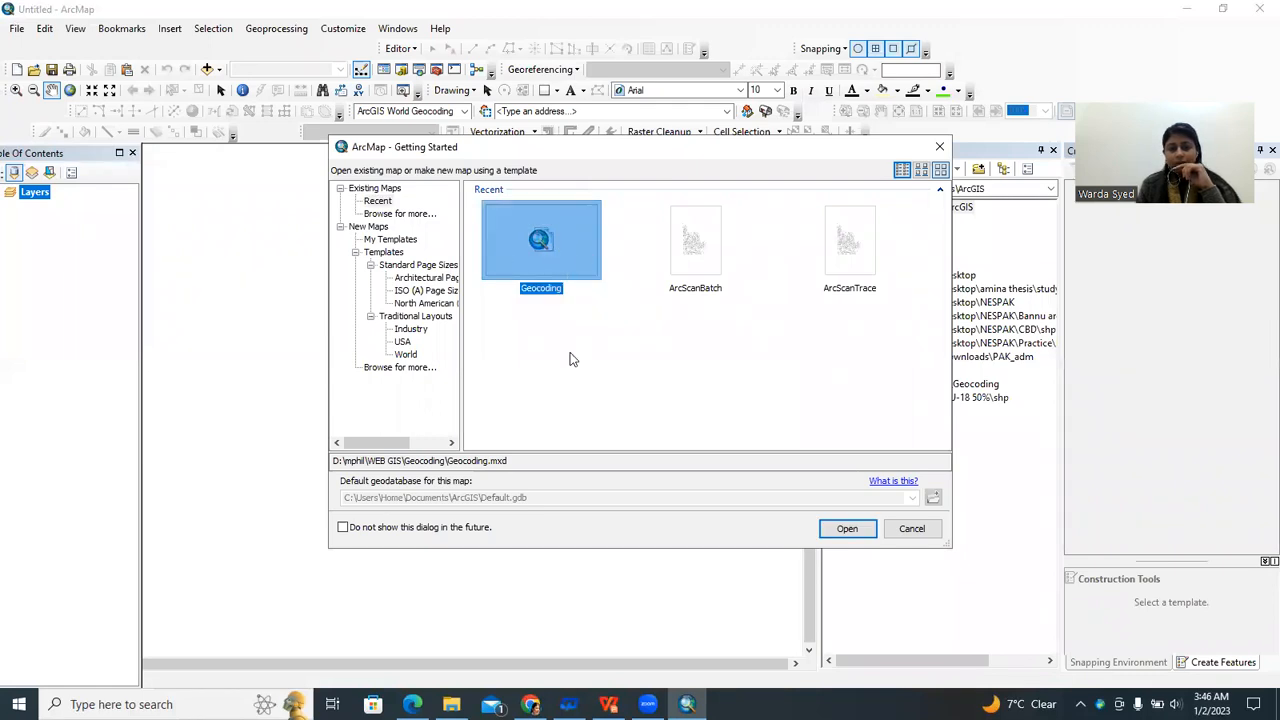
left_click(852, 531)
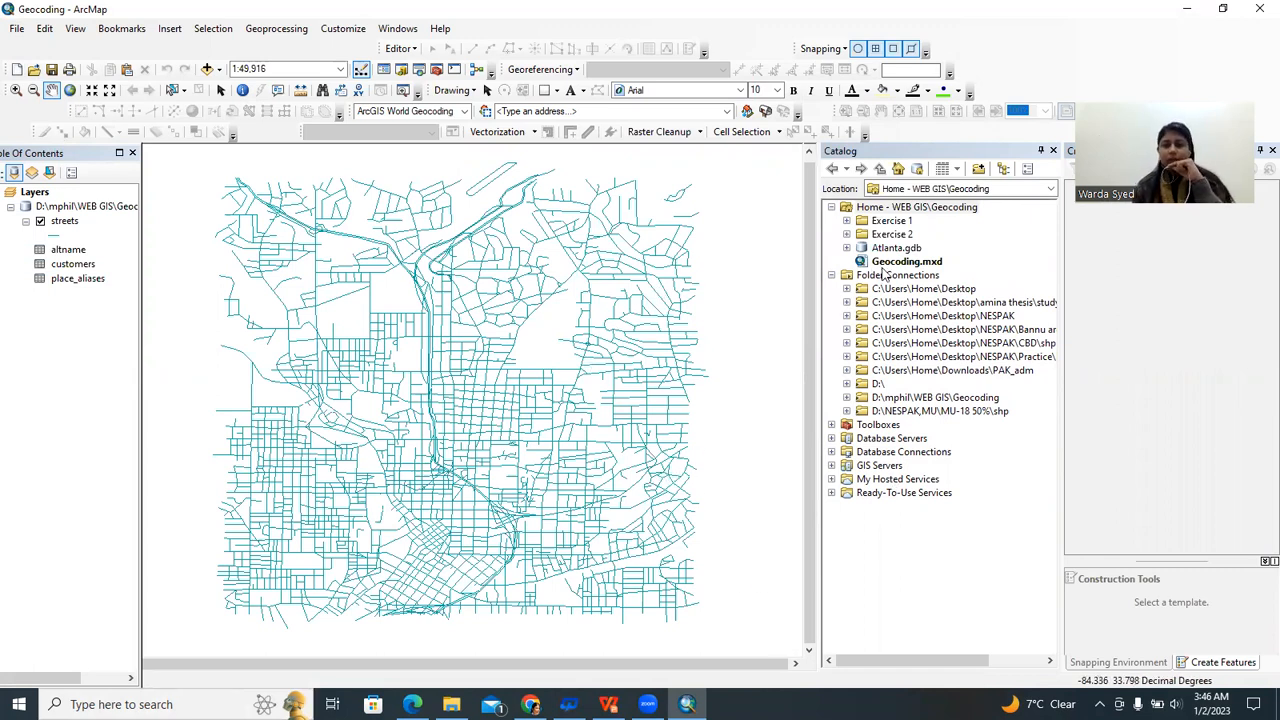
Expand Atlanta.gdb in the Exercise 2 folder of the Catalog and select its streets feature class.
left_click_drag(333, 337, 359, 337)
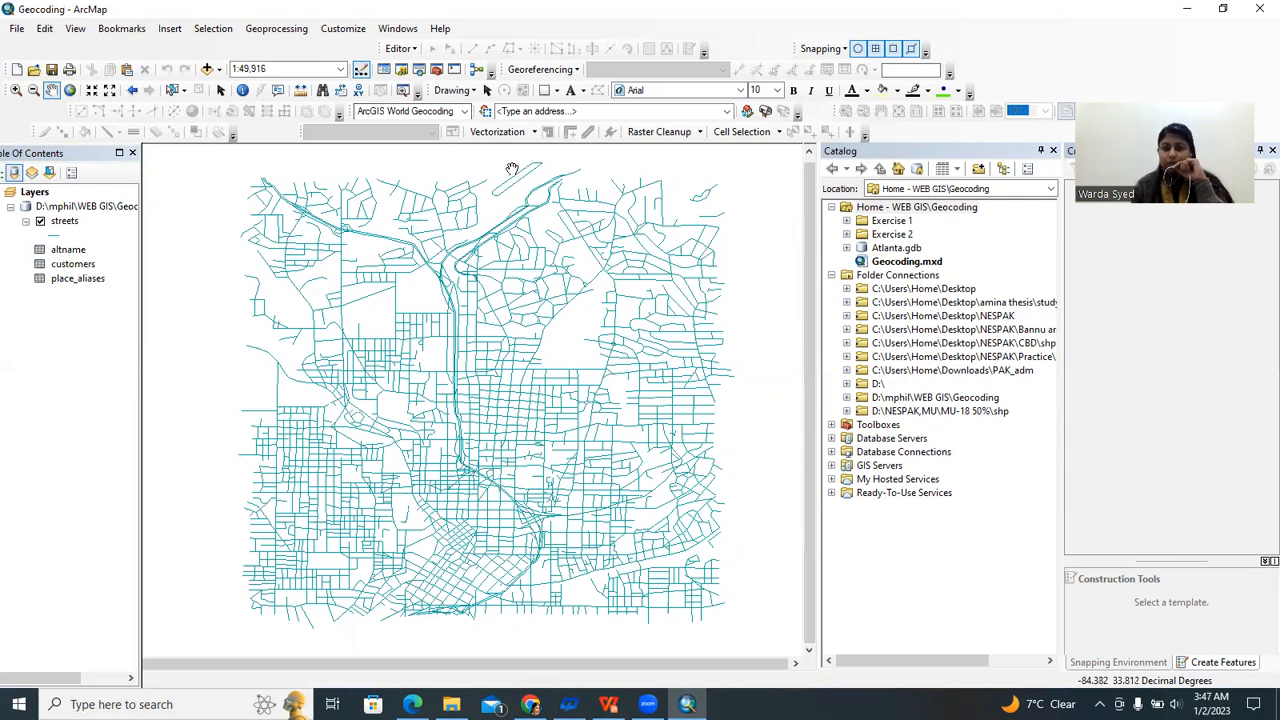
left_click(889, 238)
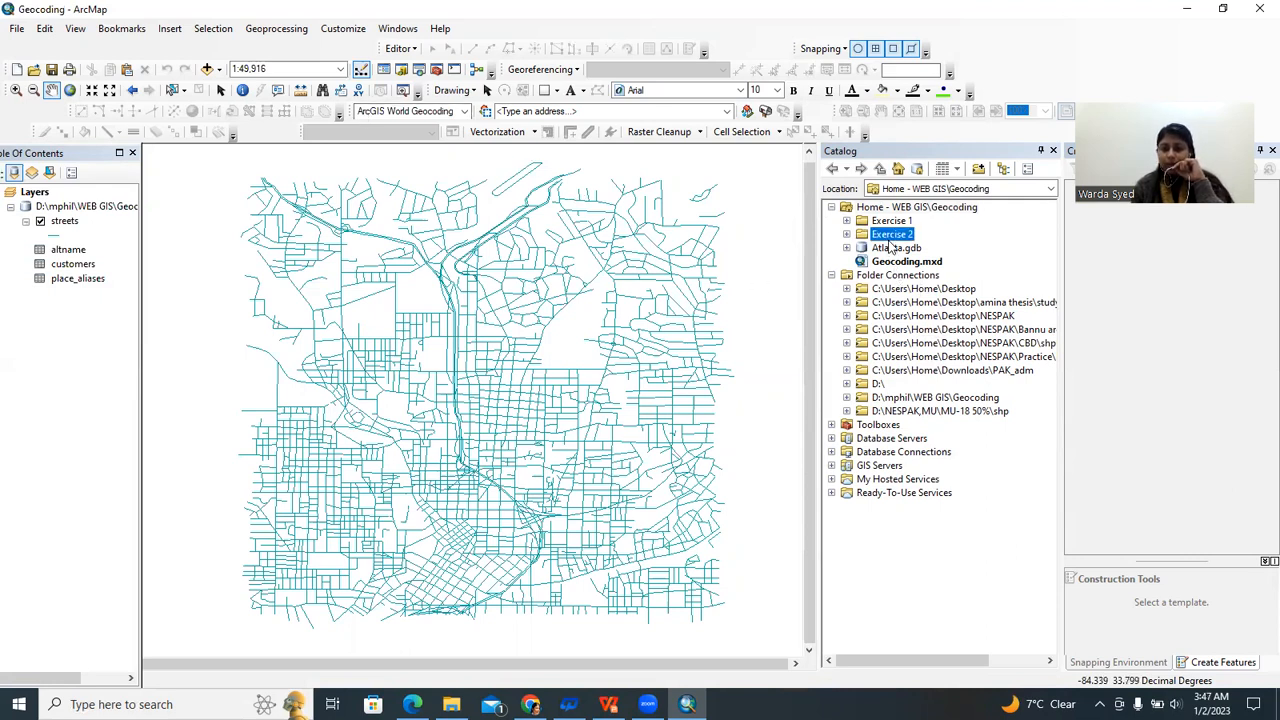
double_click(886, 250)
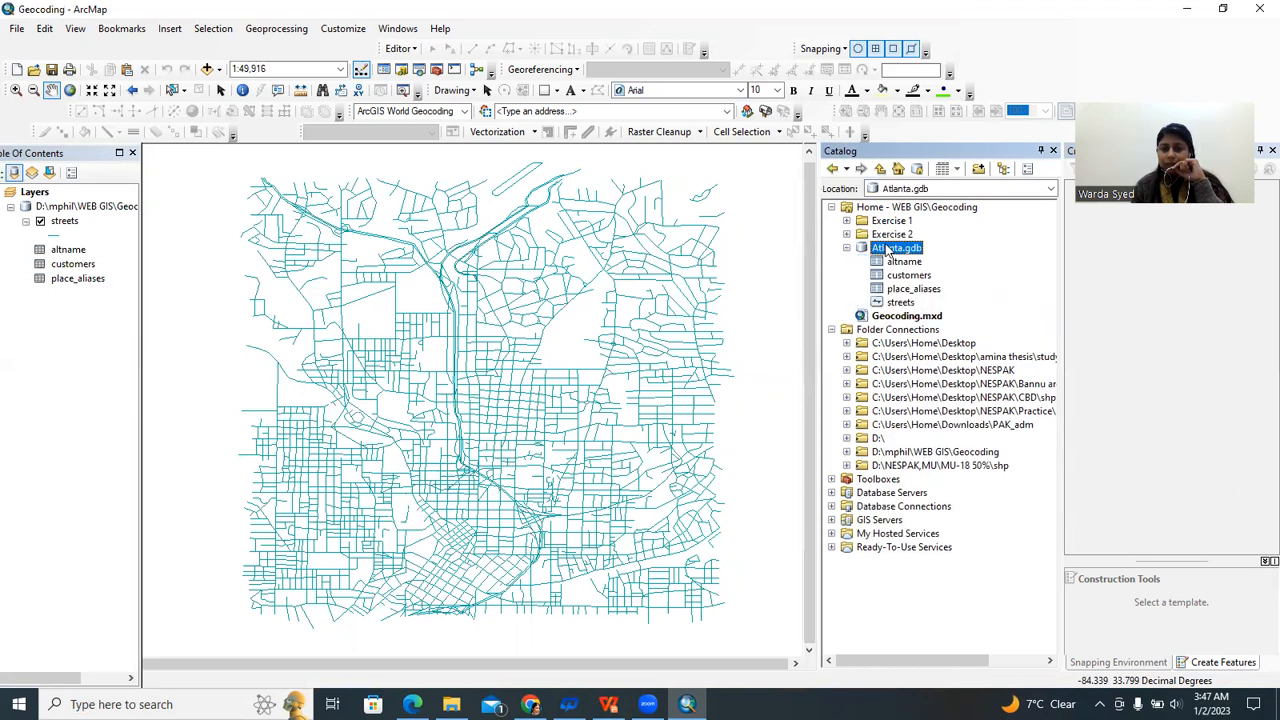
left_click(896, 303)
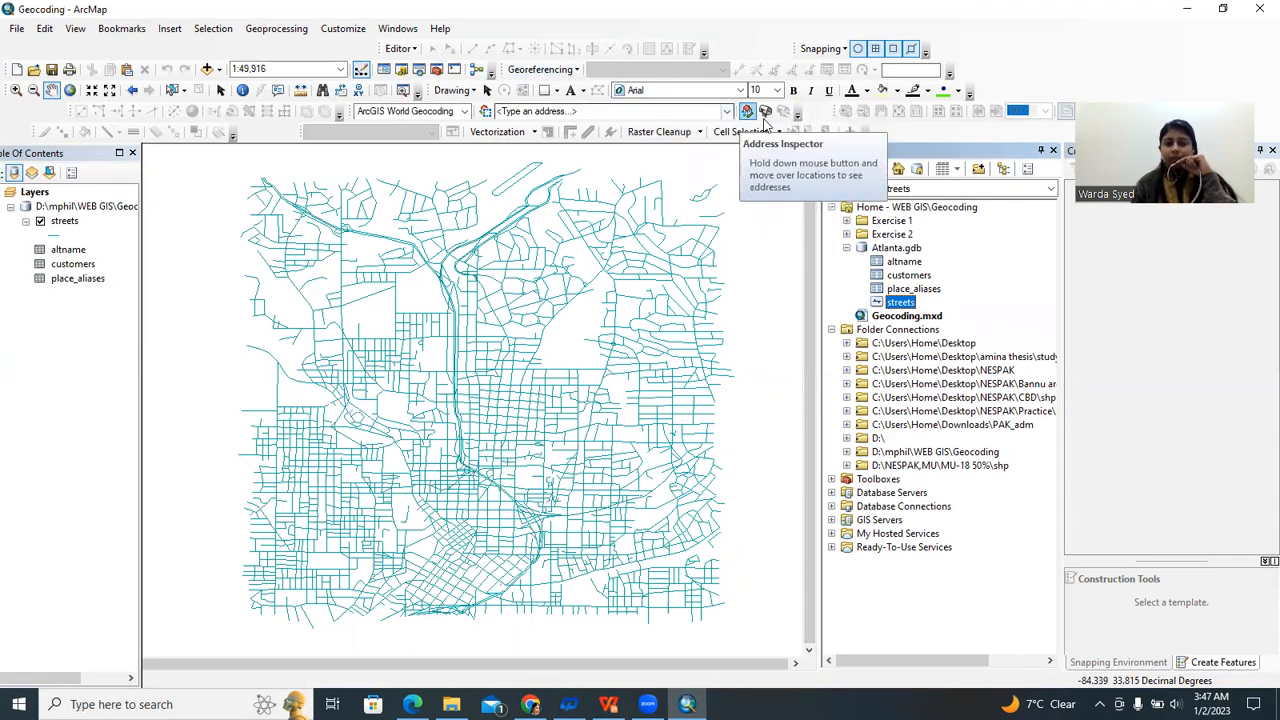
left_click(350, 34)
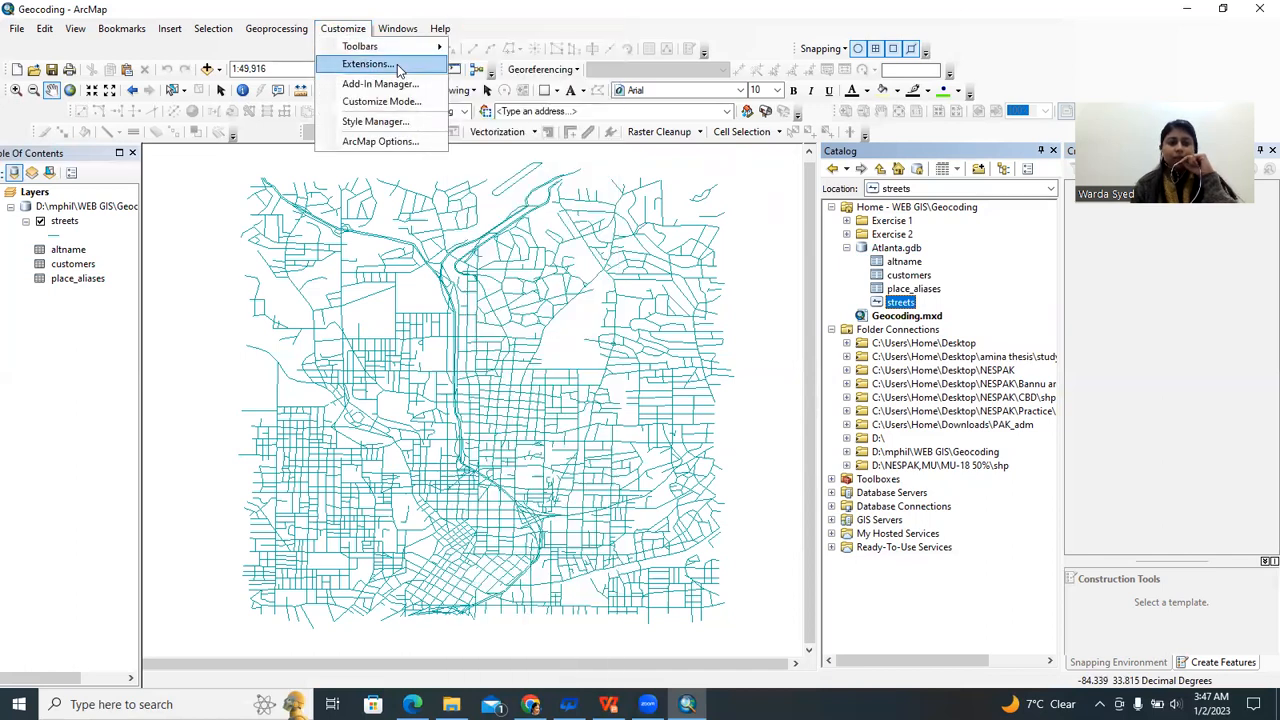
mouse_move(415, 50)
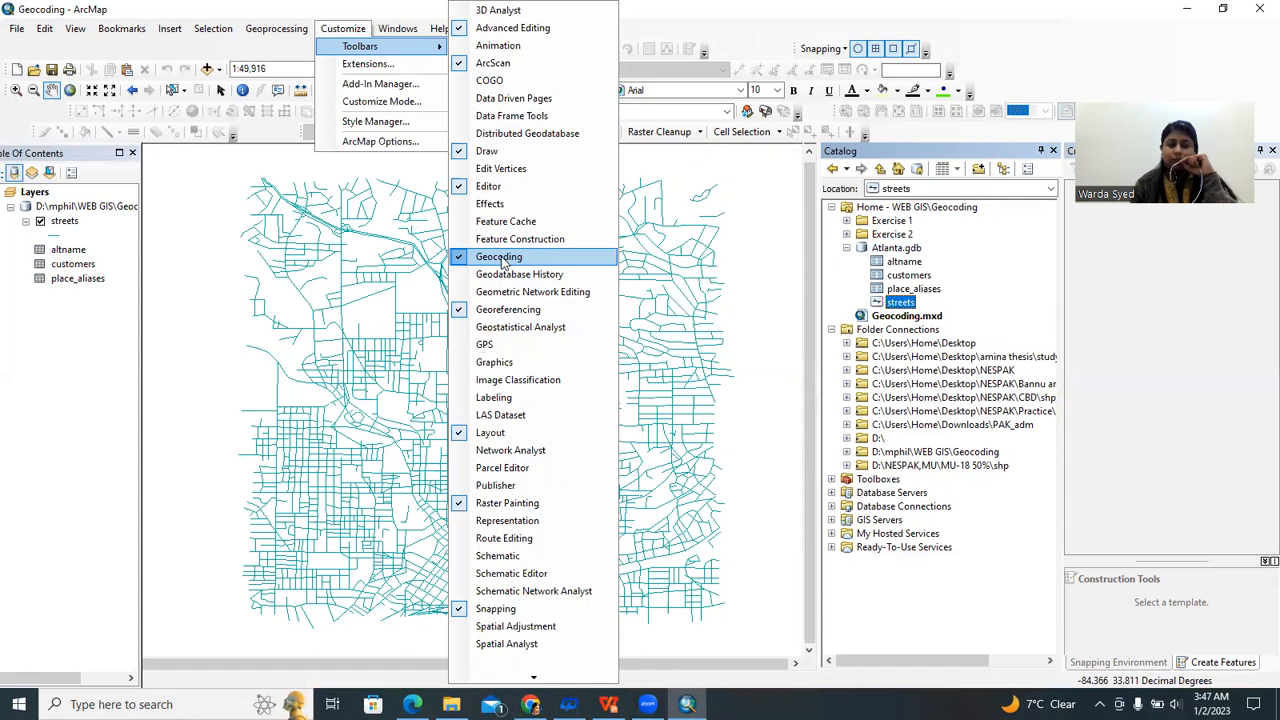
left_click(1021, 18)
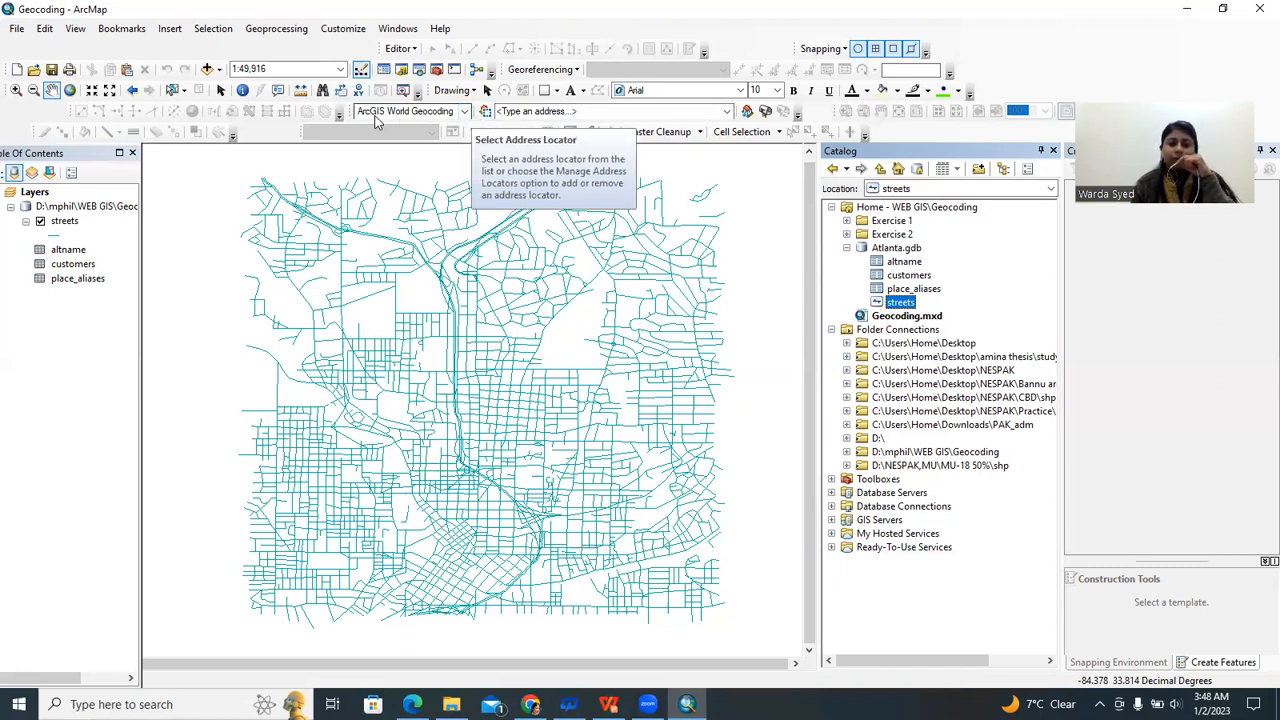
Add the streets_Atlanta Composite locator from Exercise 2 via Manage Address Locators and make it active.
left_click(465, 112)
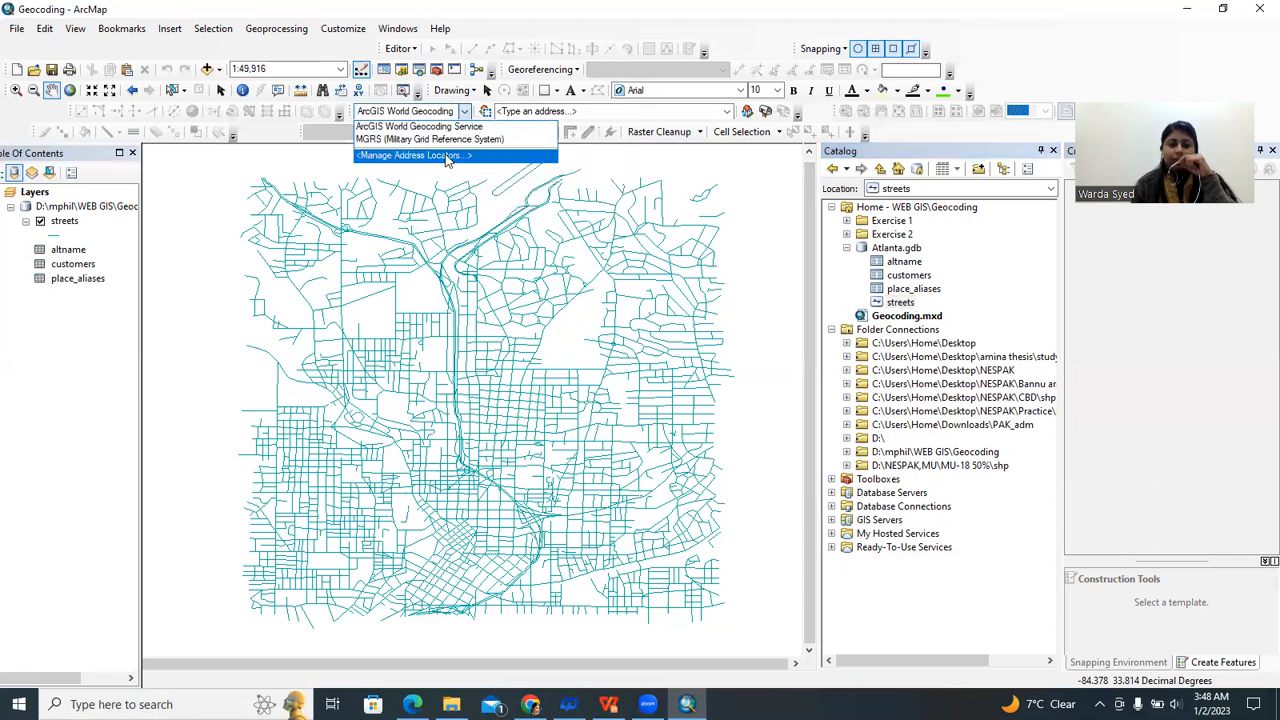
left_click(432, 157)
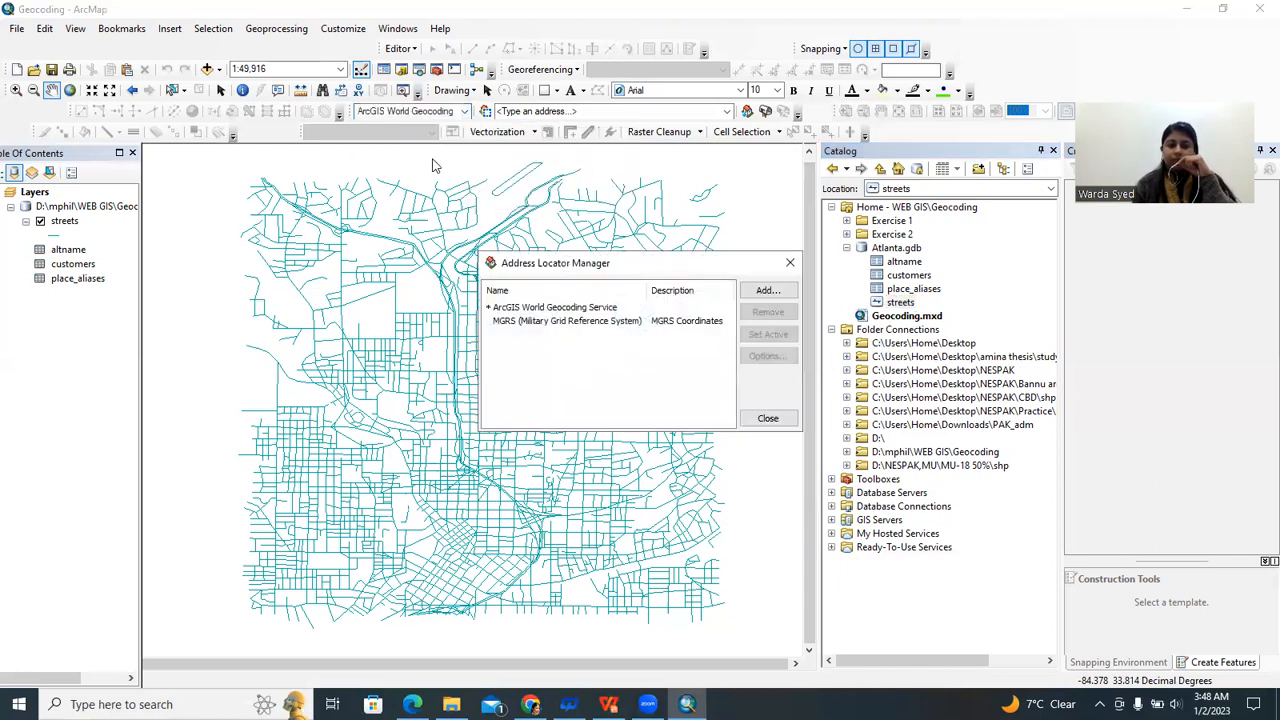
left_click(766, 292)
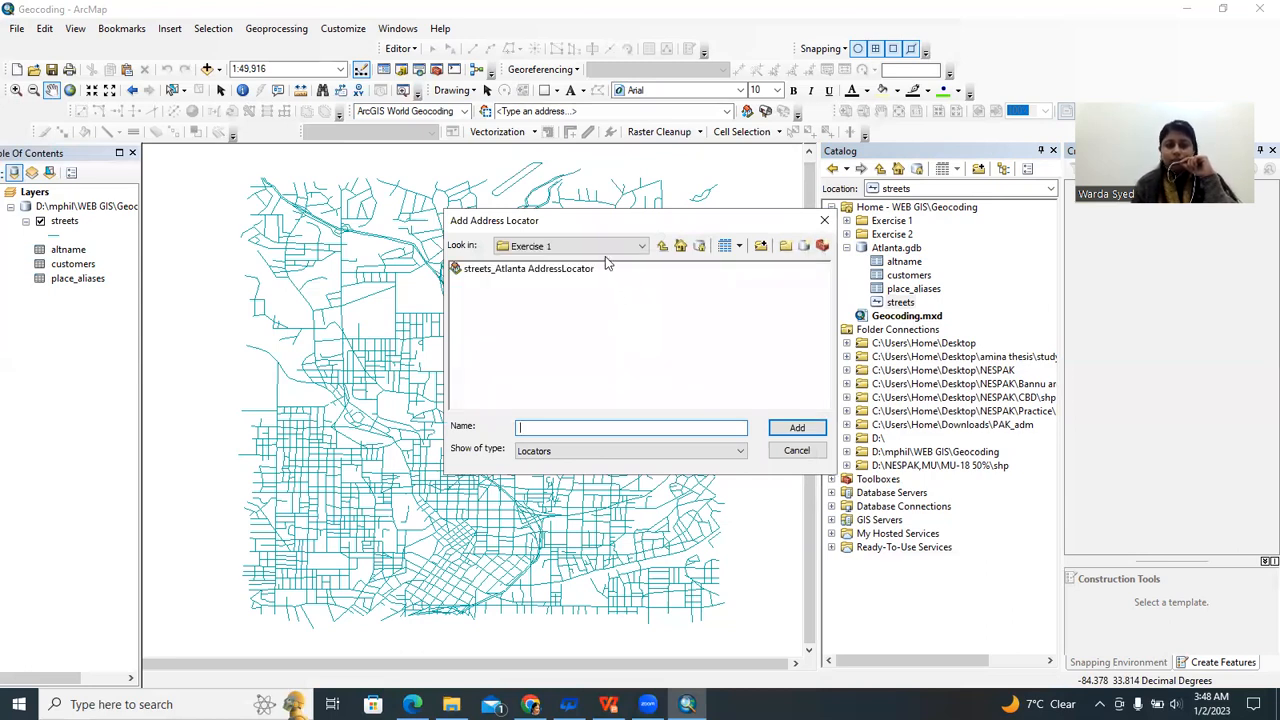
left_click(608, 247)
scroll(575, 300, "up", 1)
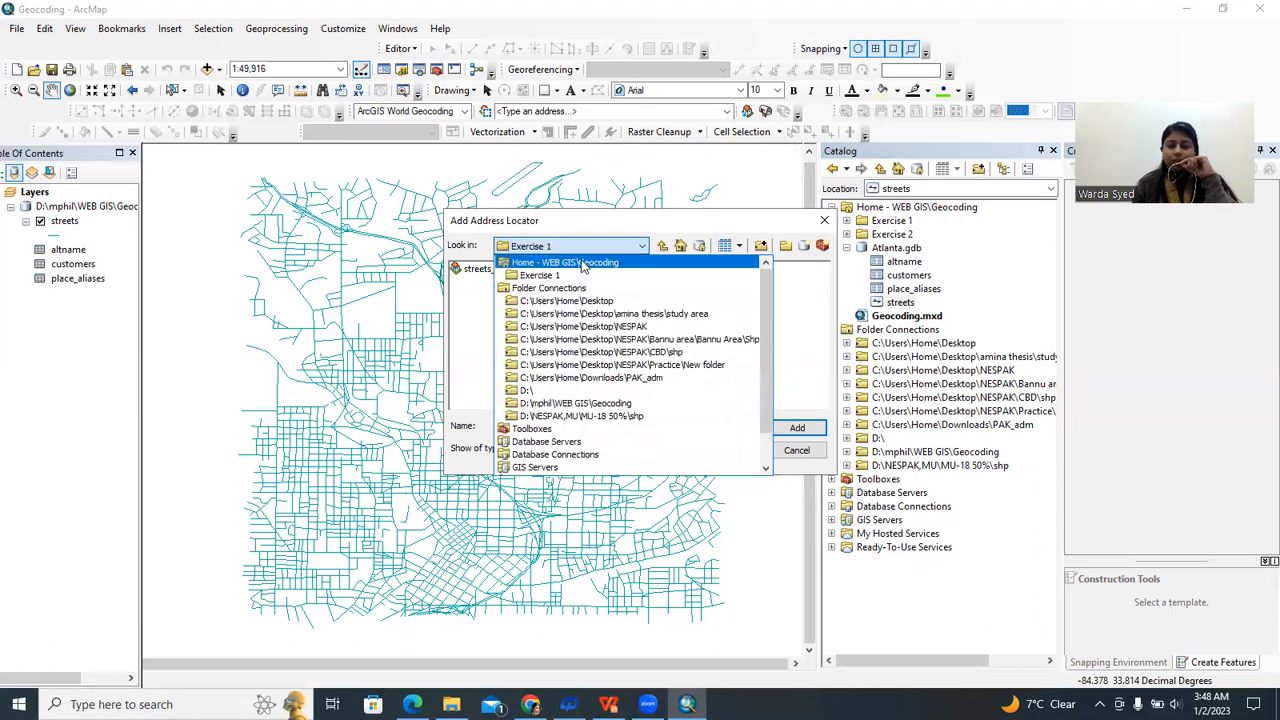
left_click(584, 263)
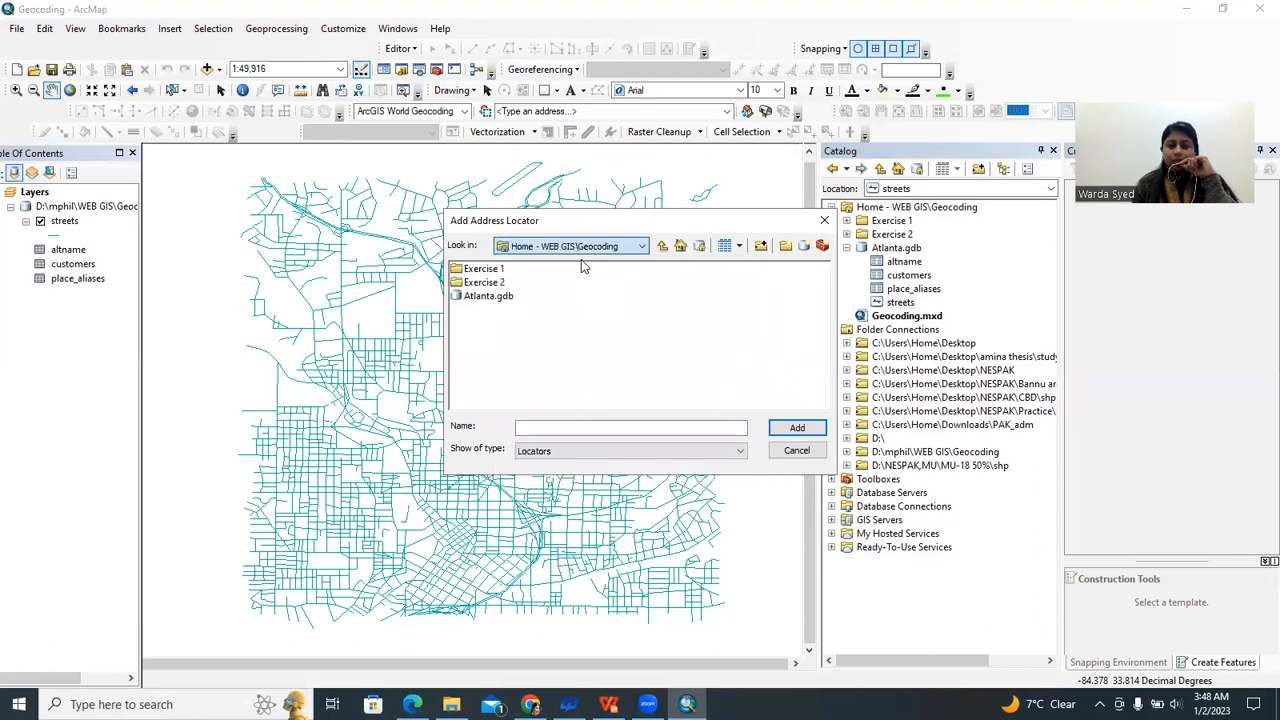
double_click(483, 283)
left_click(519, 279)
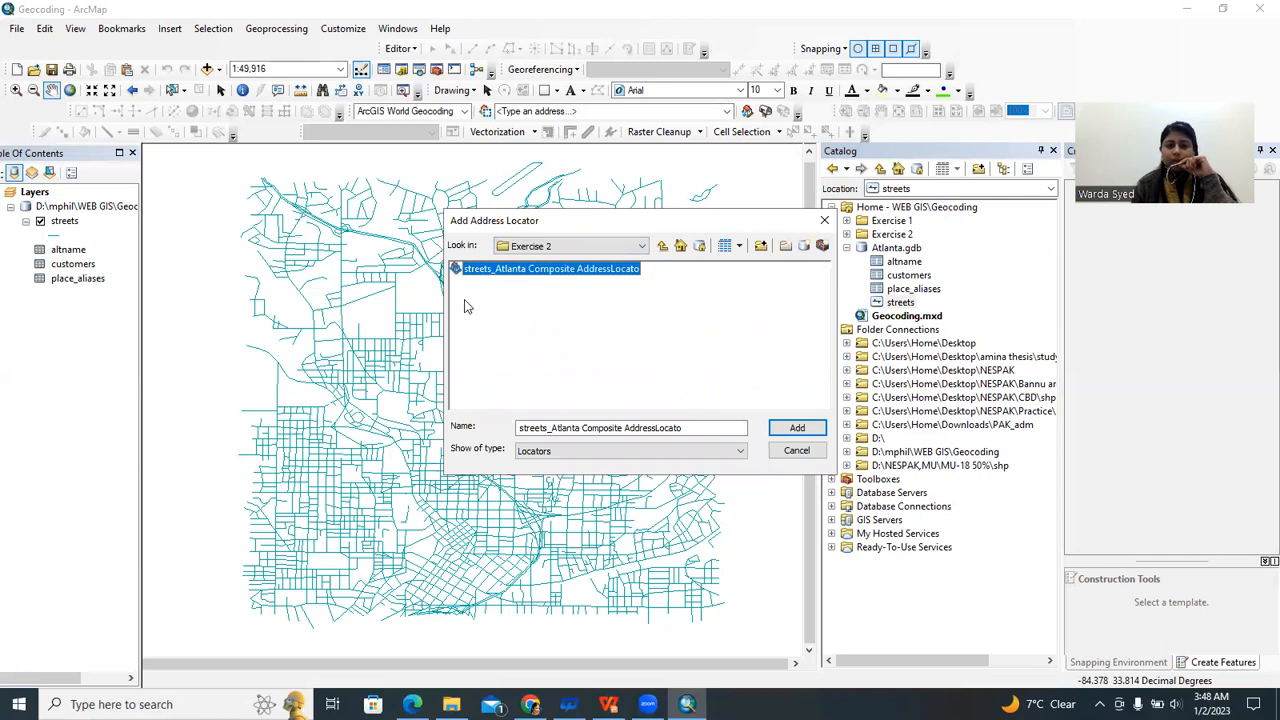
left_click(795, 428)
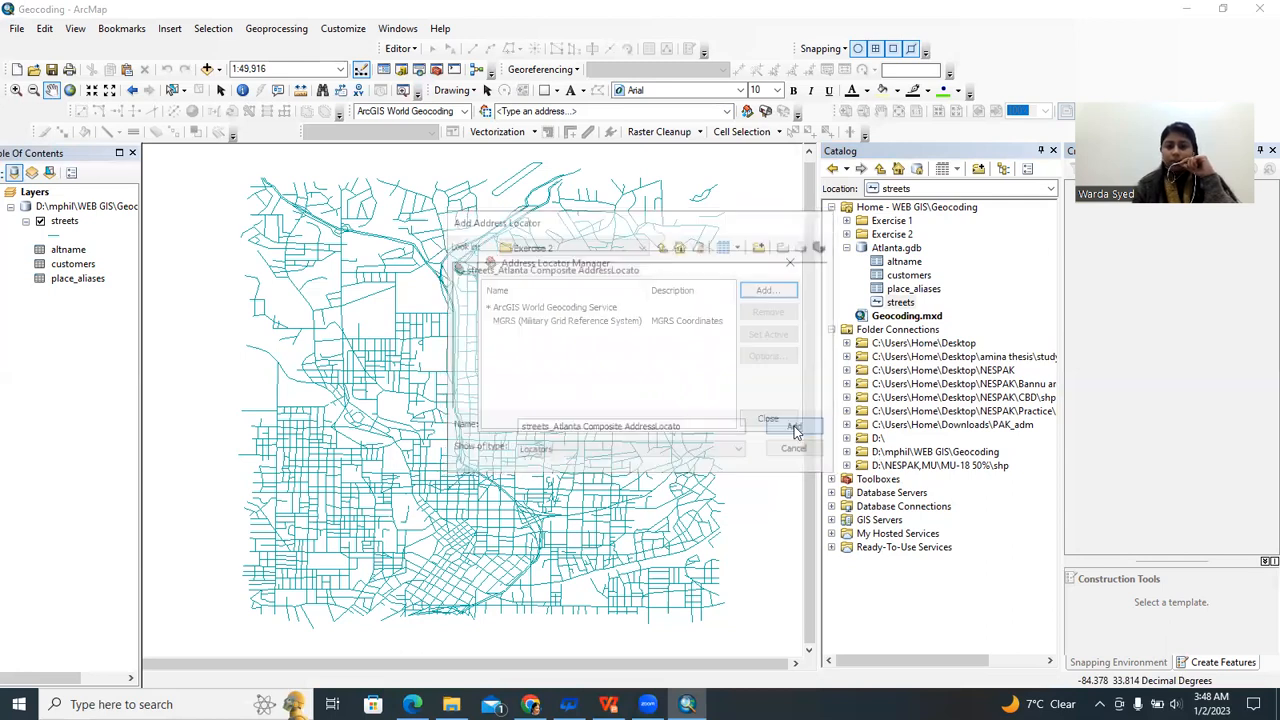
left_click(768, 417)
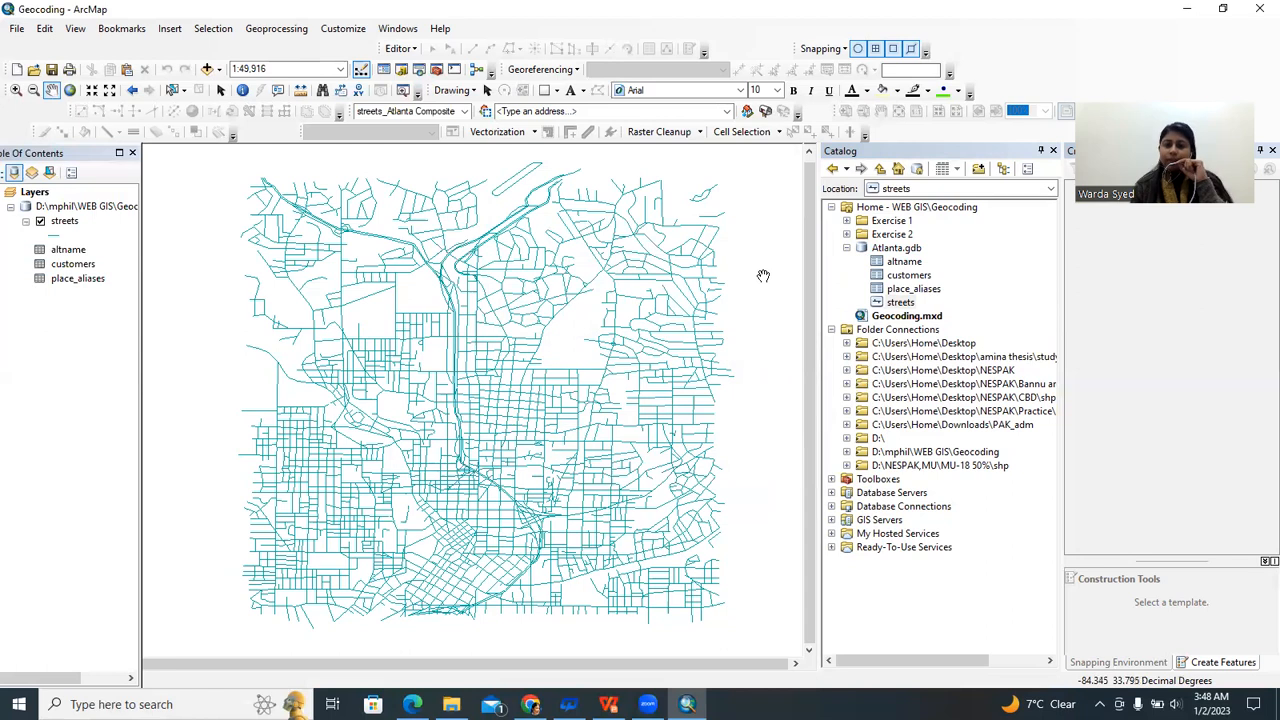
left_click(570, 112)
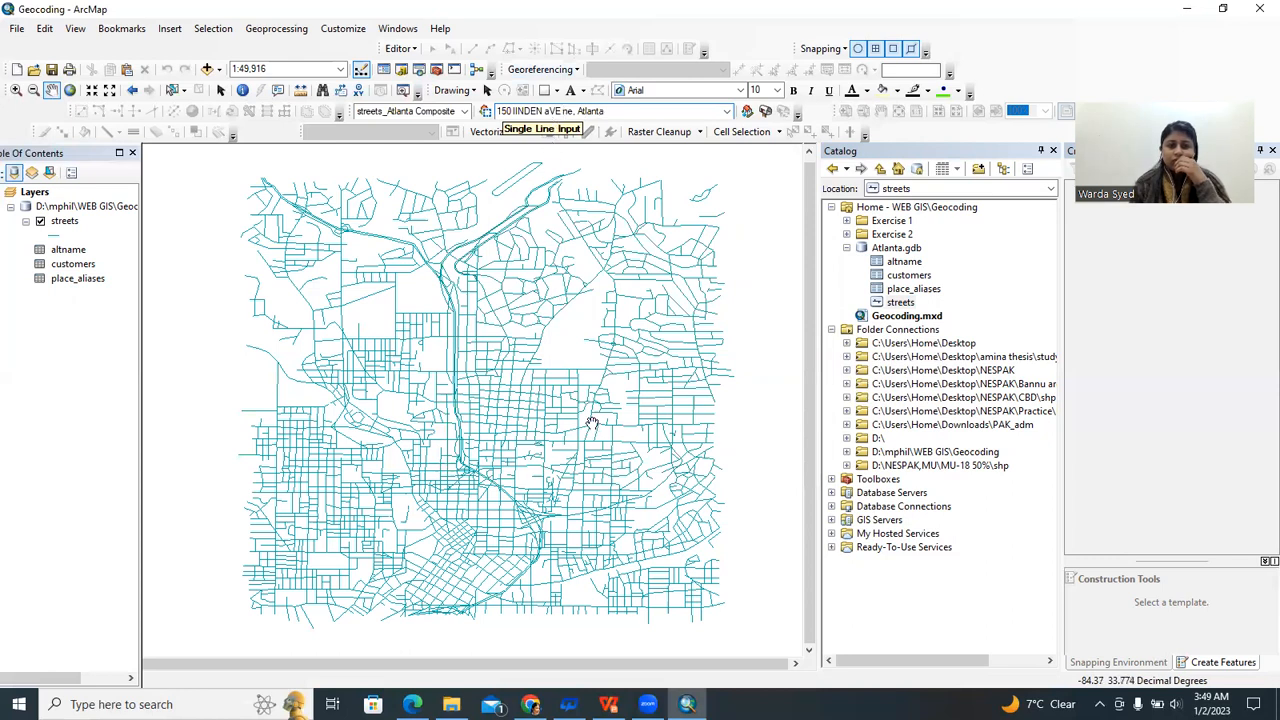
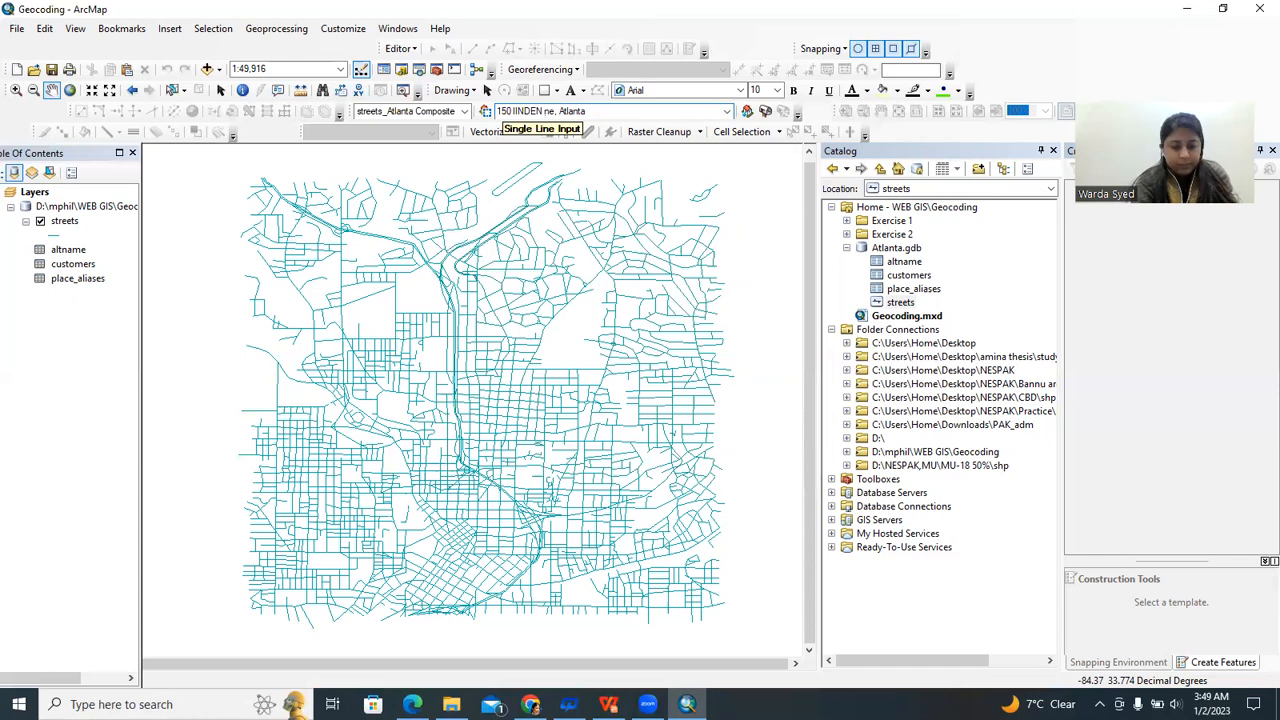
type("ve")
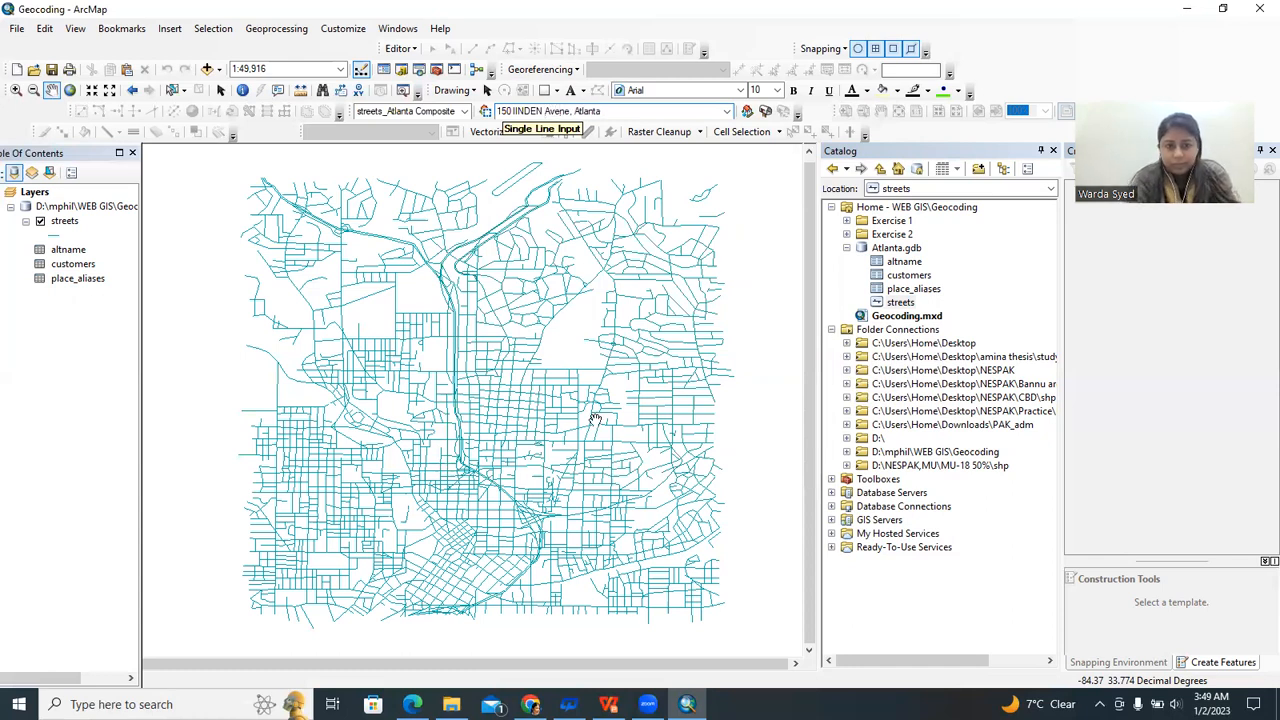
key("Delete")
key("Delete")
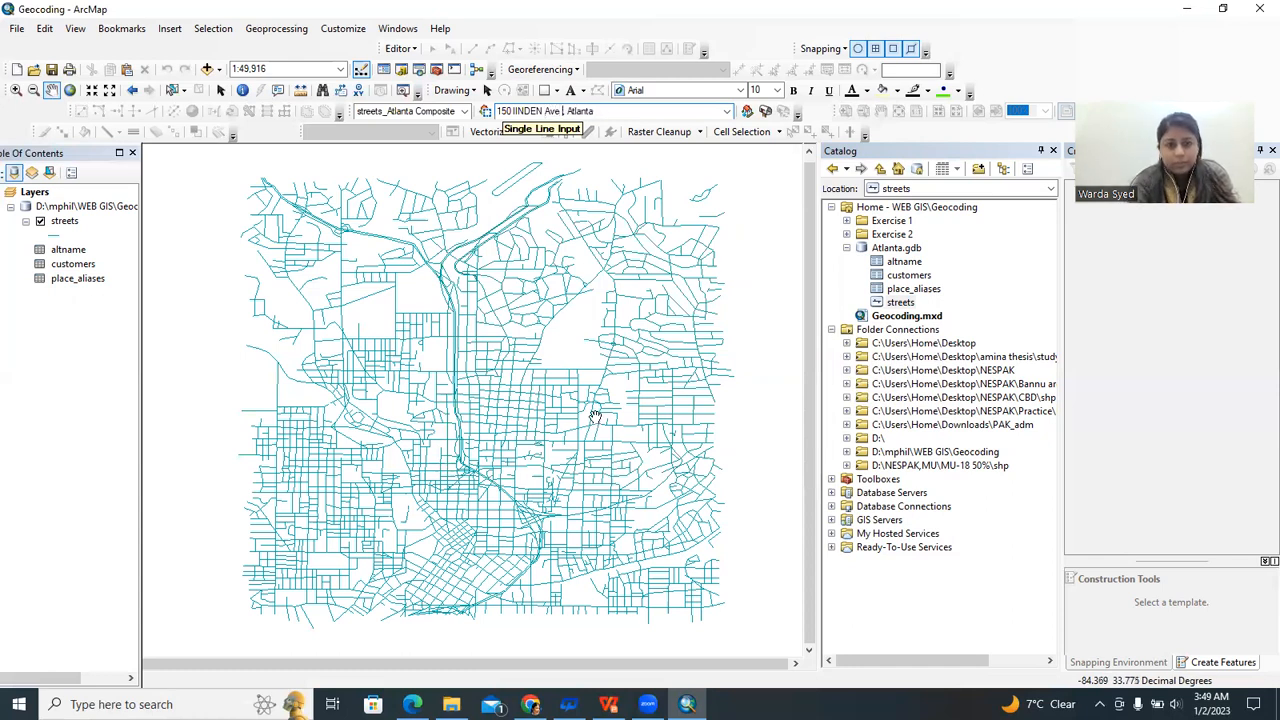
key("Delete")
key("BackSpace")
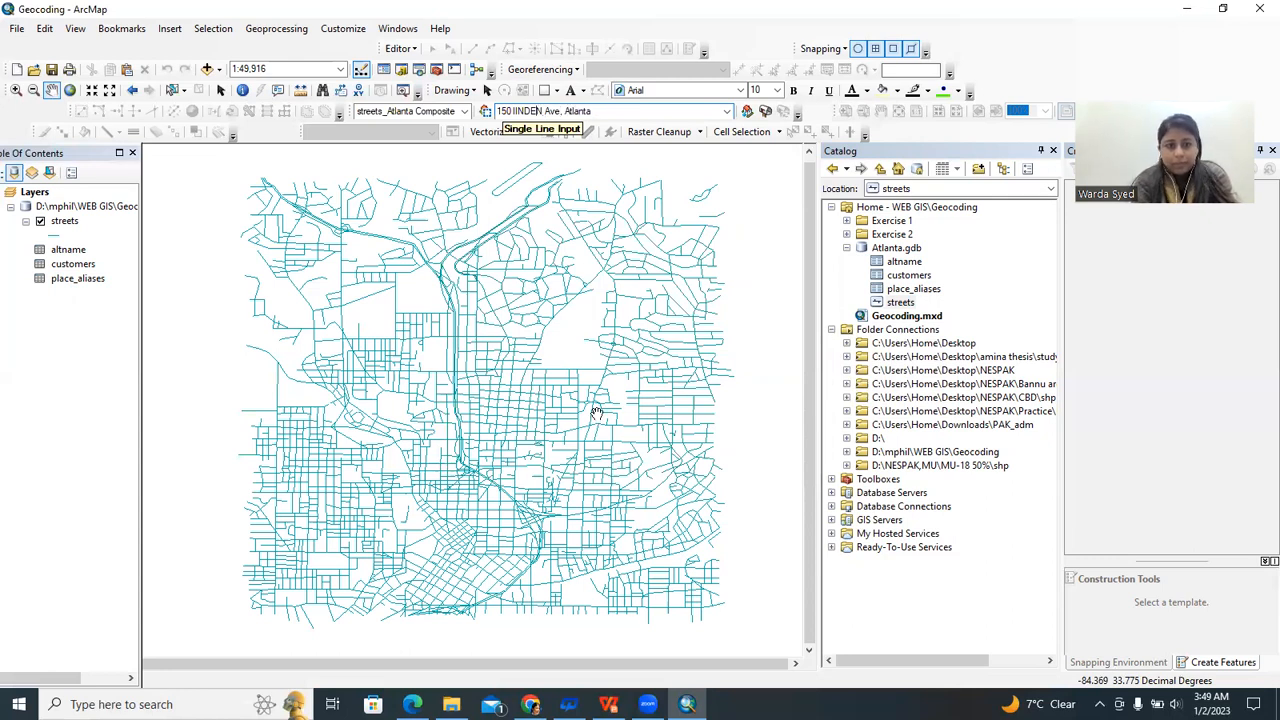
key("BackSpace")
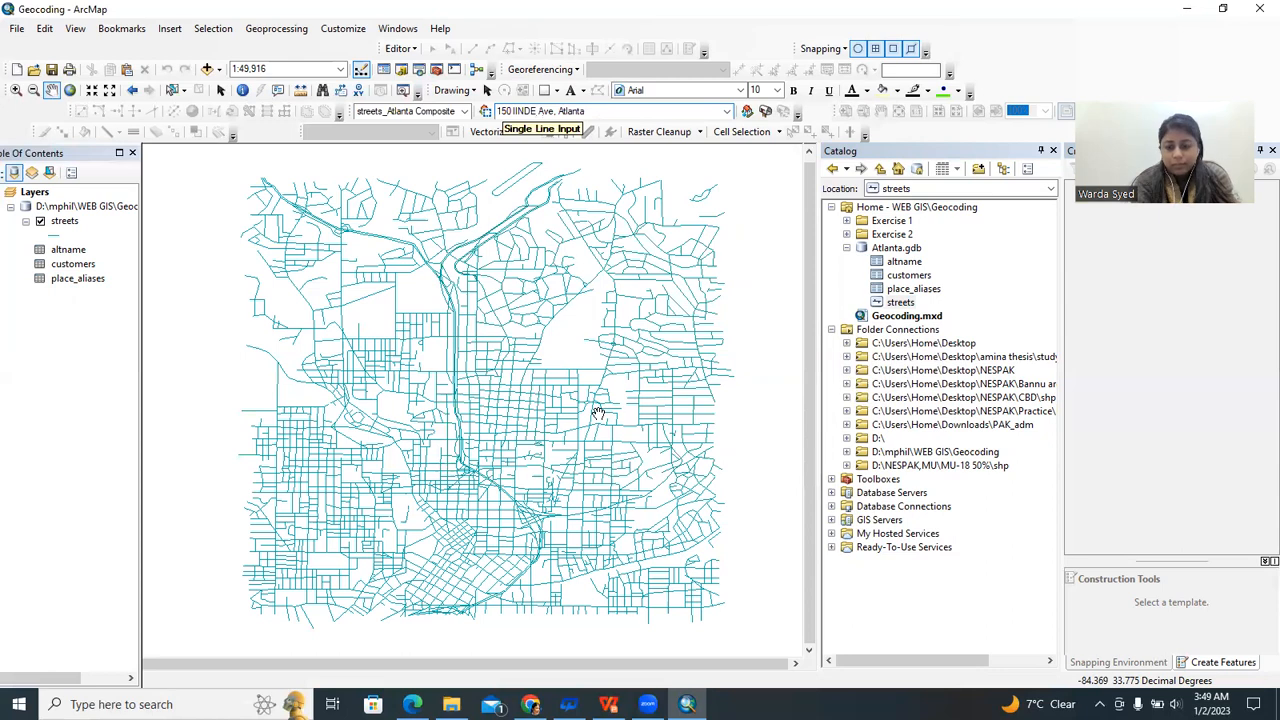
key("BackSpace")
key("BackSpace")
key("BackSpace")
key("BackSpace")
key("BackSpace")
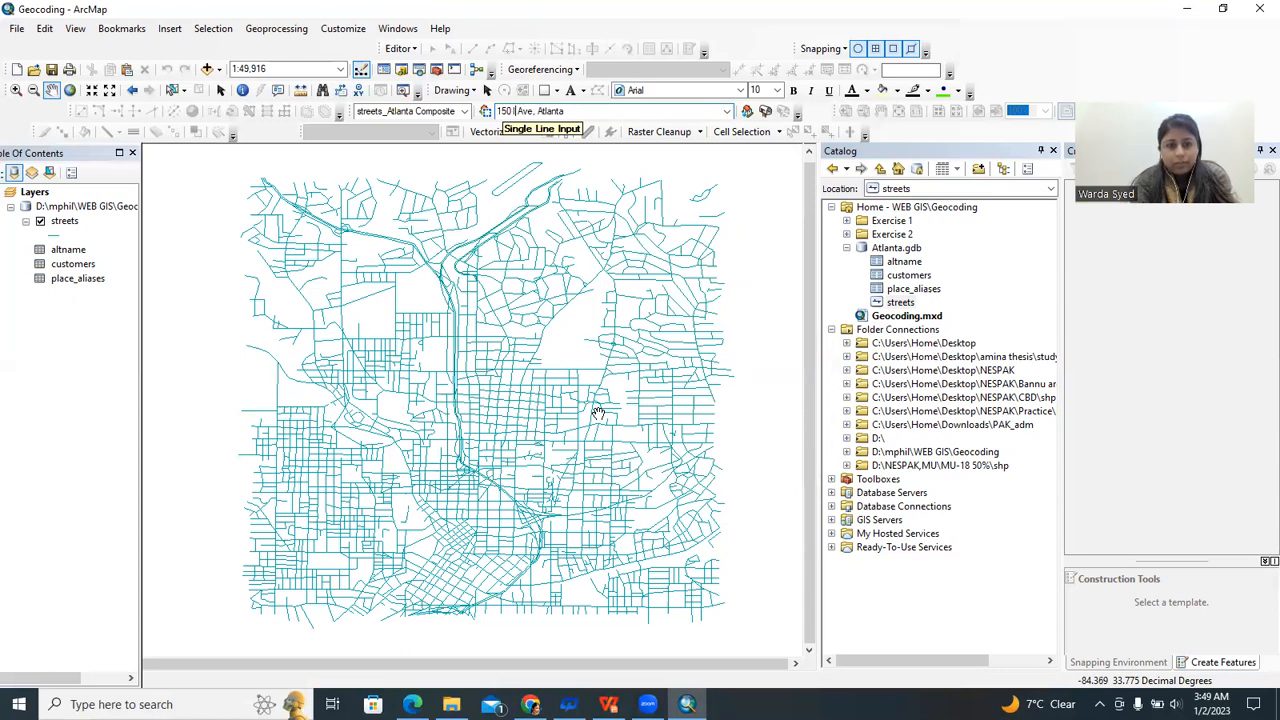
type("Linden")
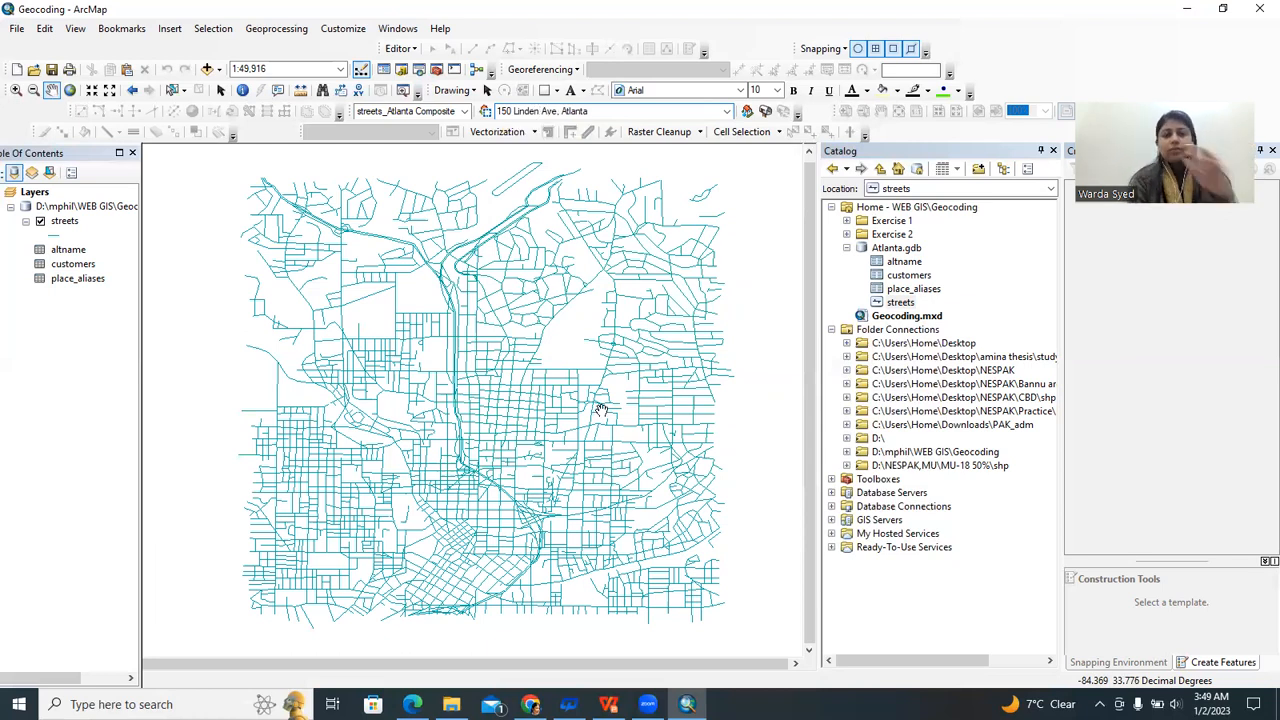
key("Return")
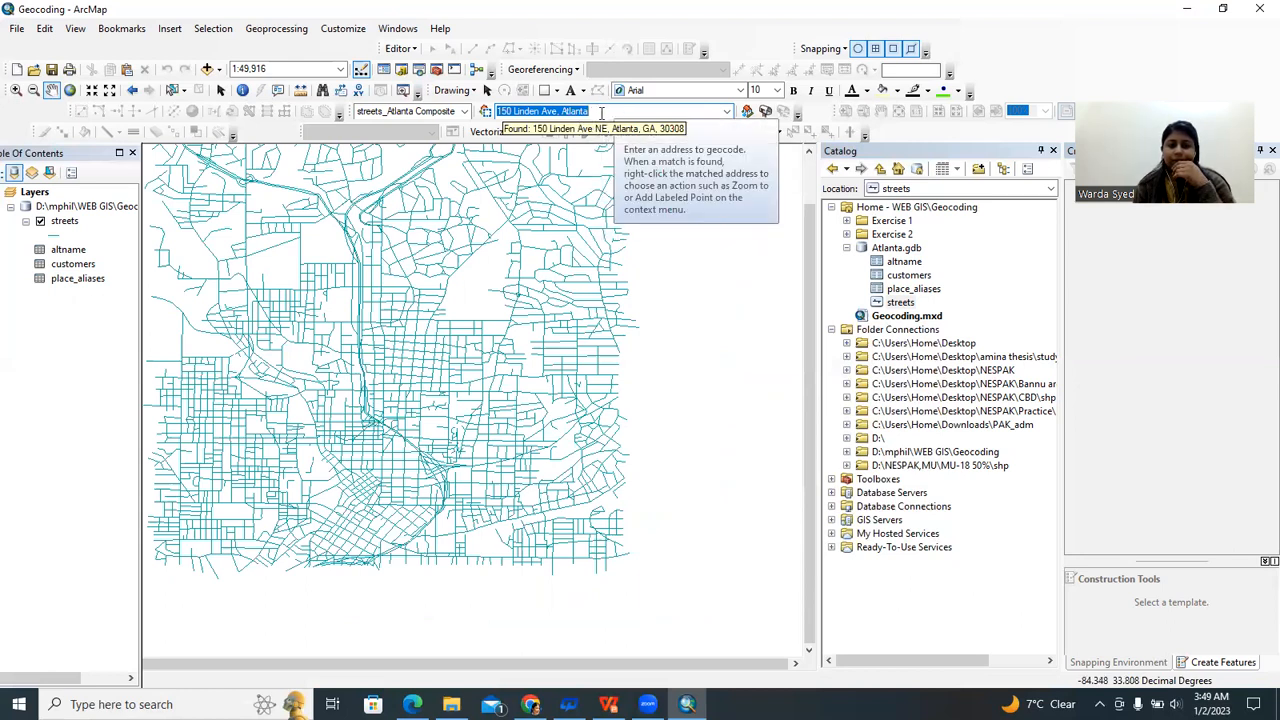
key("Return")
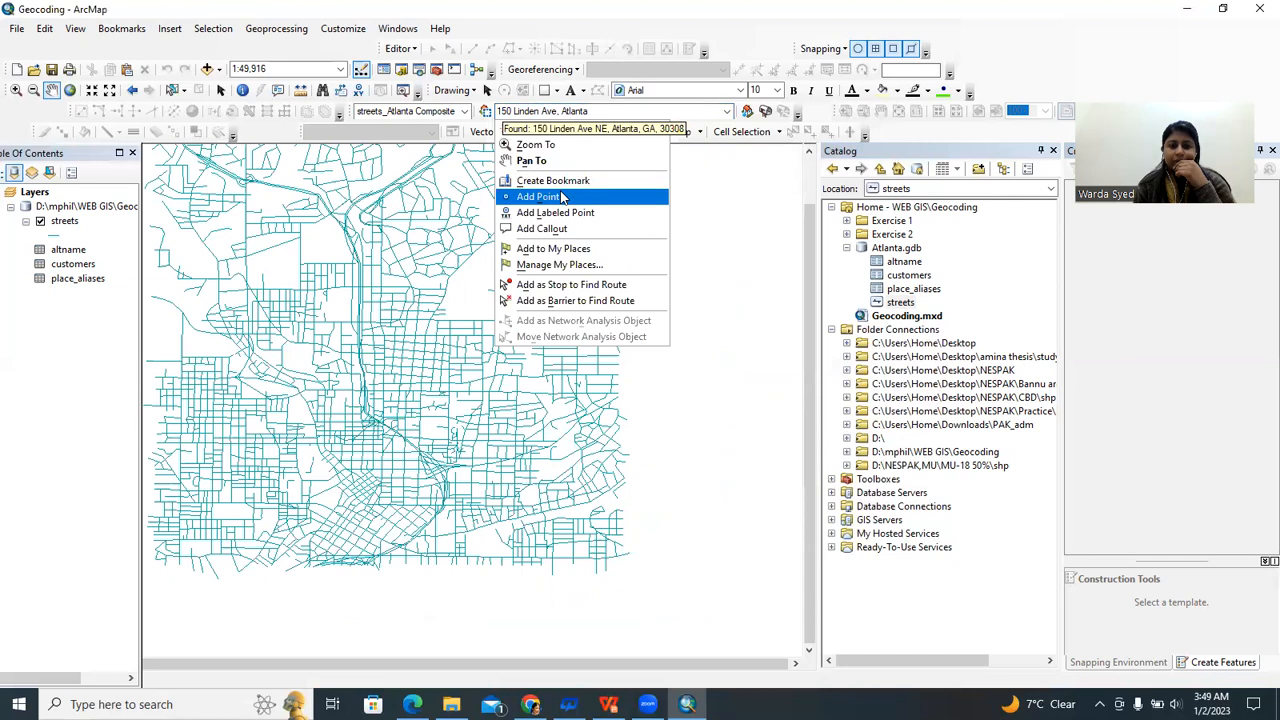
left_click(562, 198)
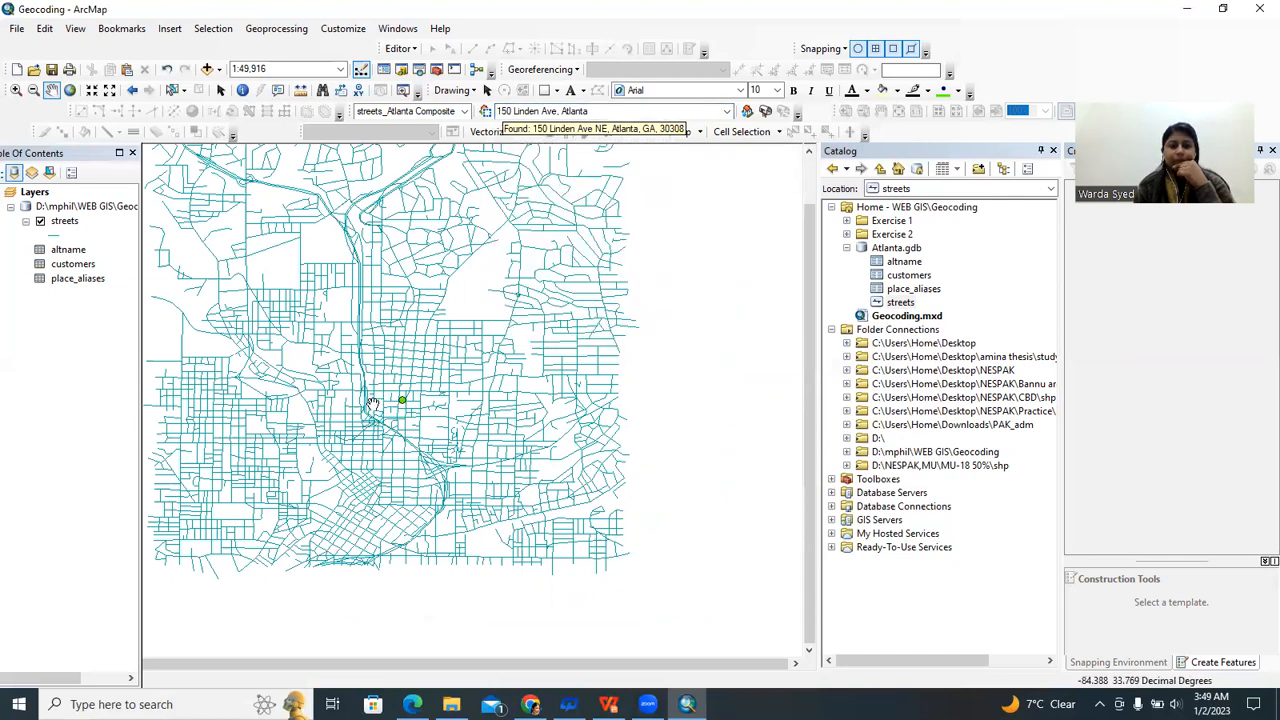
left_click_drag(431, 477, 492, 398)
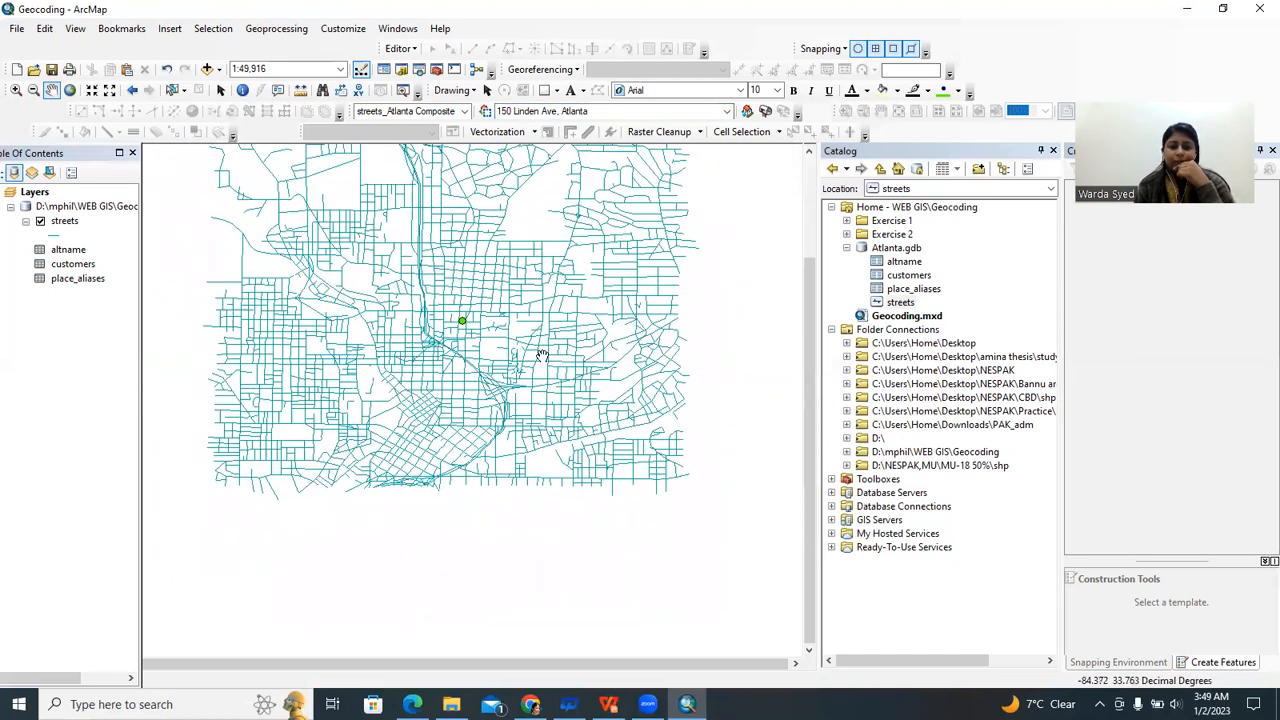
left_click_drag(530, 300, 487, 371)
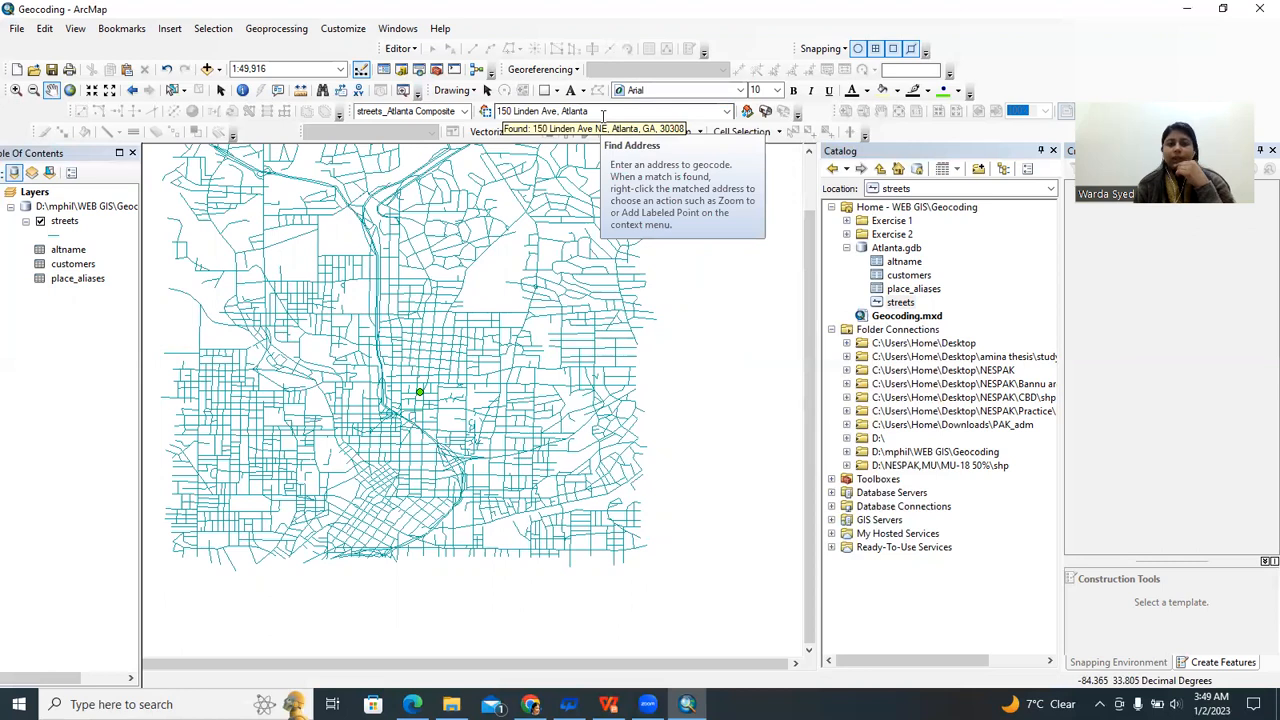
right_click(560, 128)
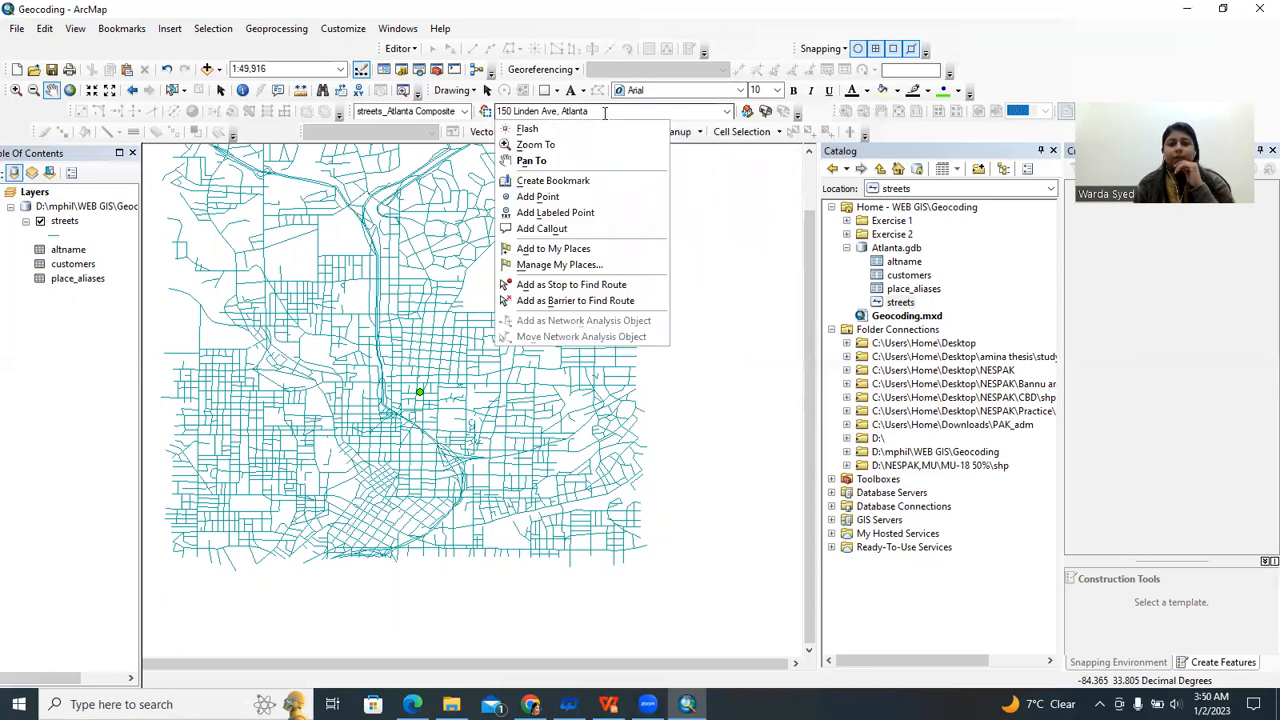
left_click(558, 214)
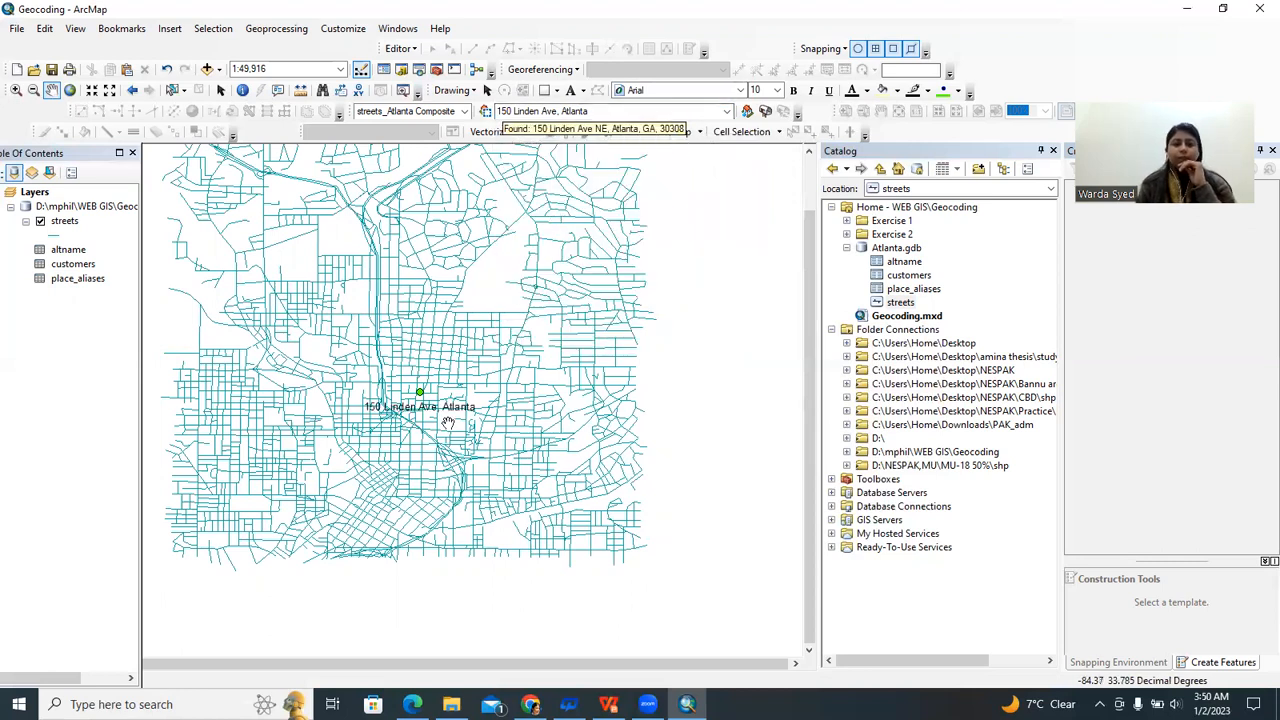
scroll(446, 426, "down", 2)
left_click_drag(229, 426, 406, 427)
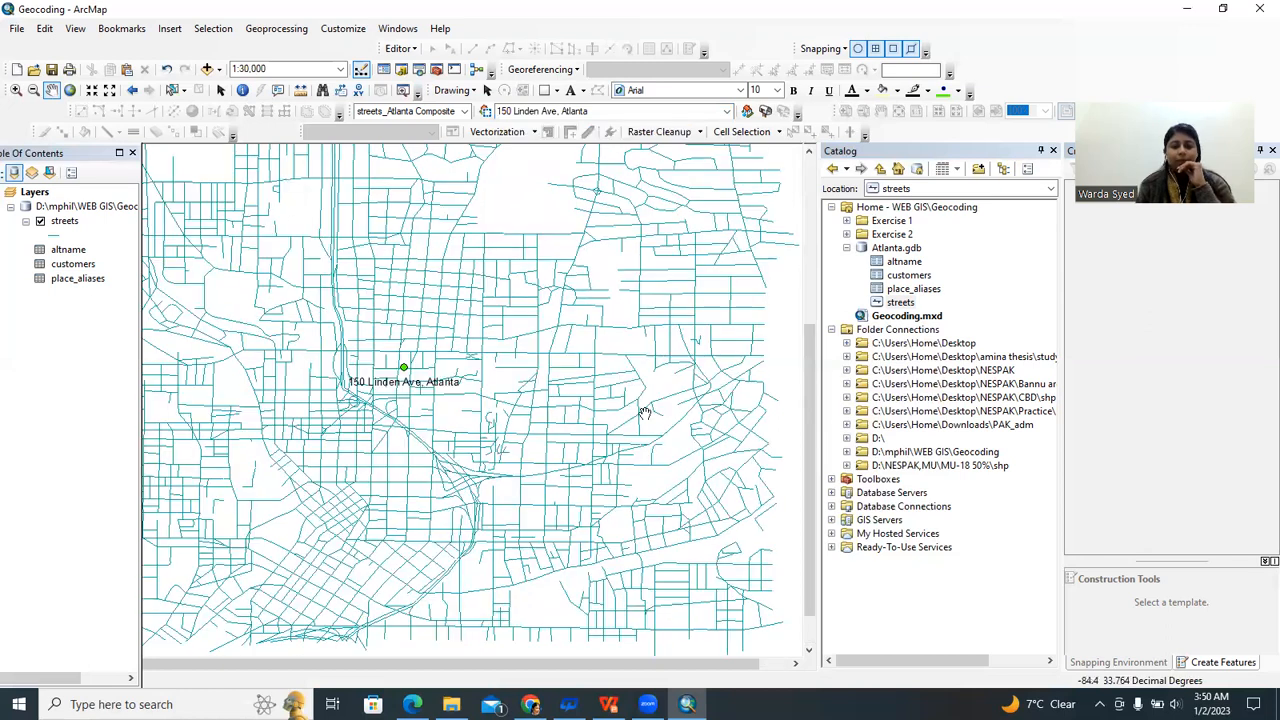
left_click_drag(578, 379, 491, 457)
scroll(491, 457, "down", 1)
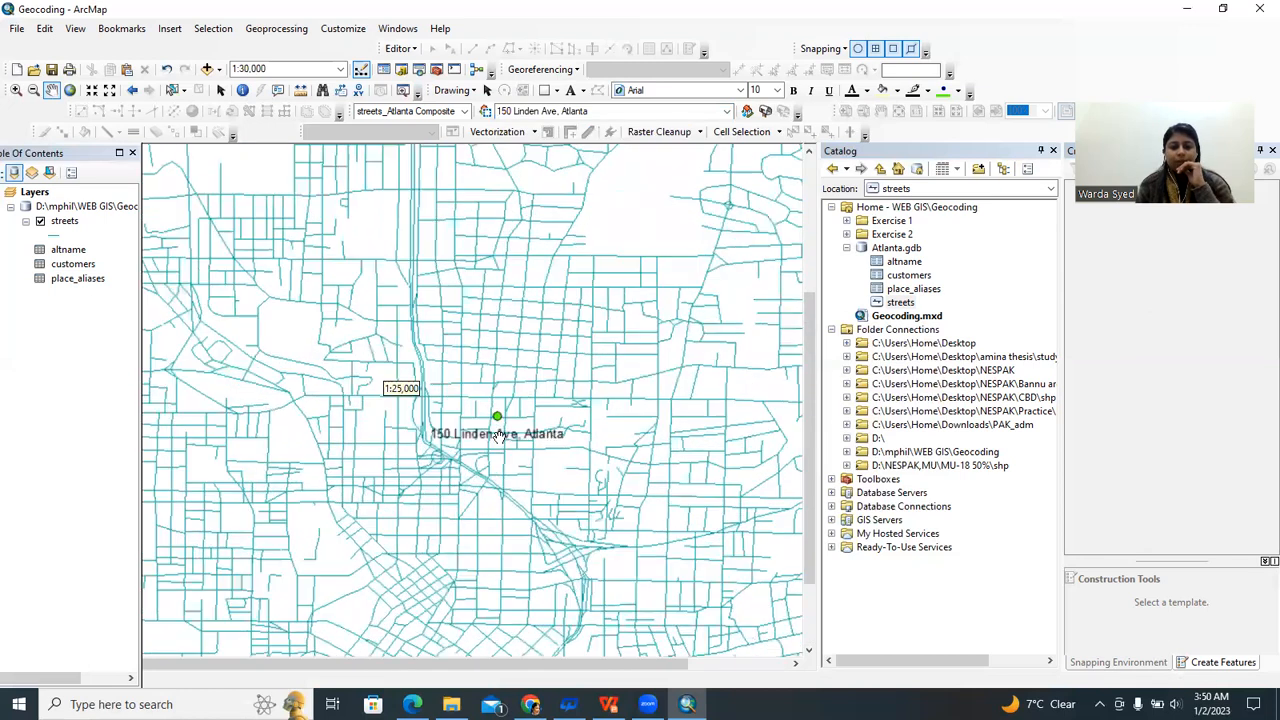
scroll(401, 420, "down", 2)
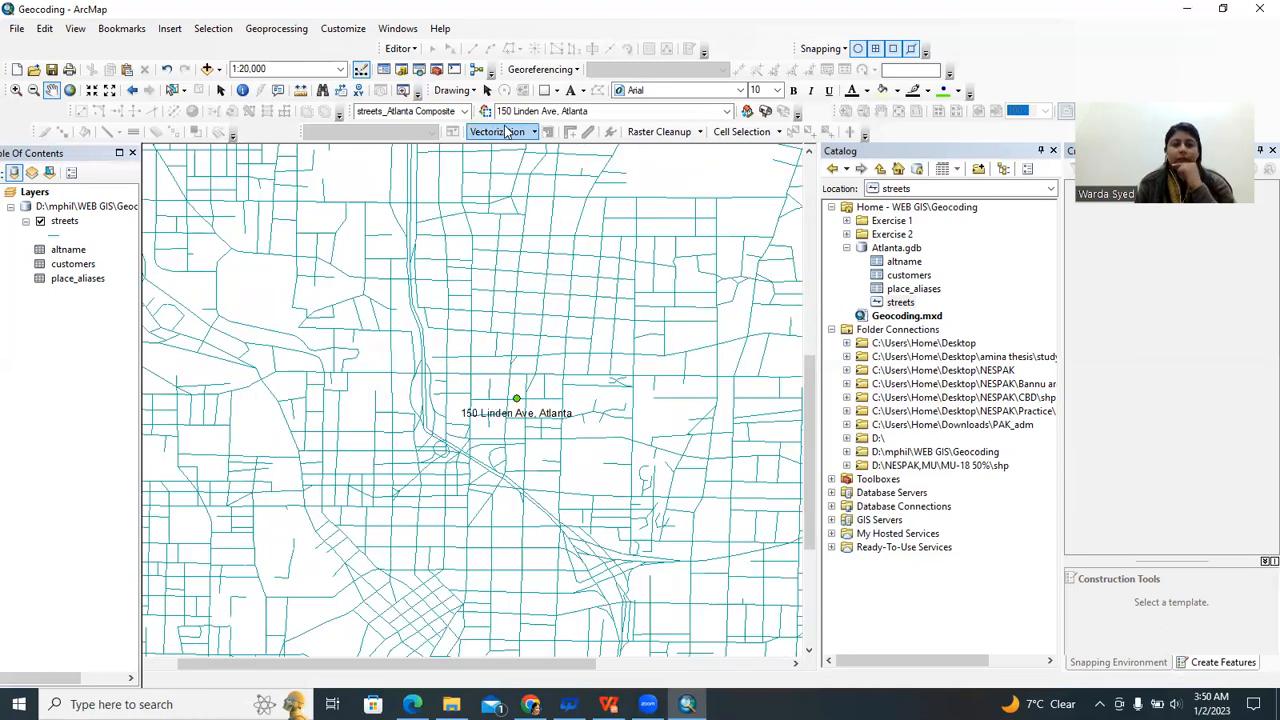
left_click(607, 111)
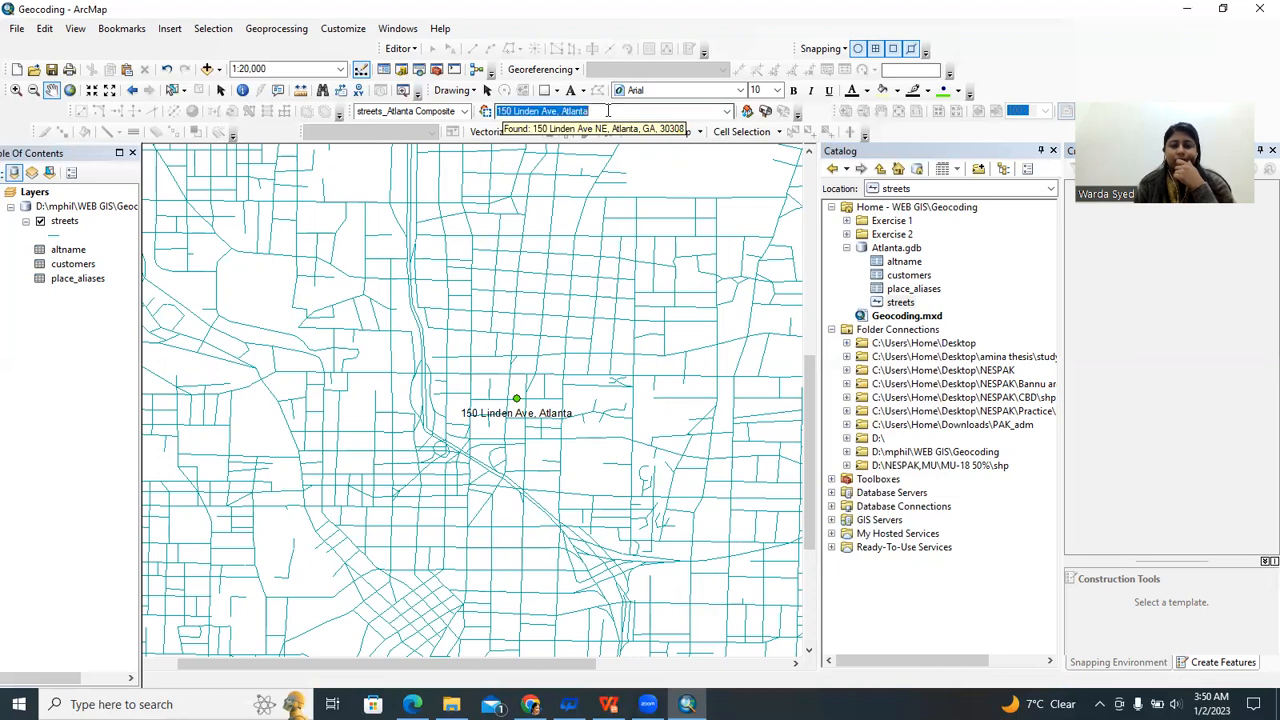
key("BackSpace")
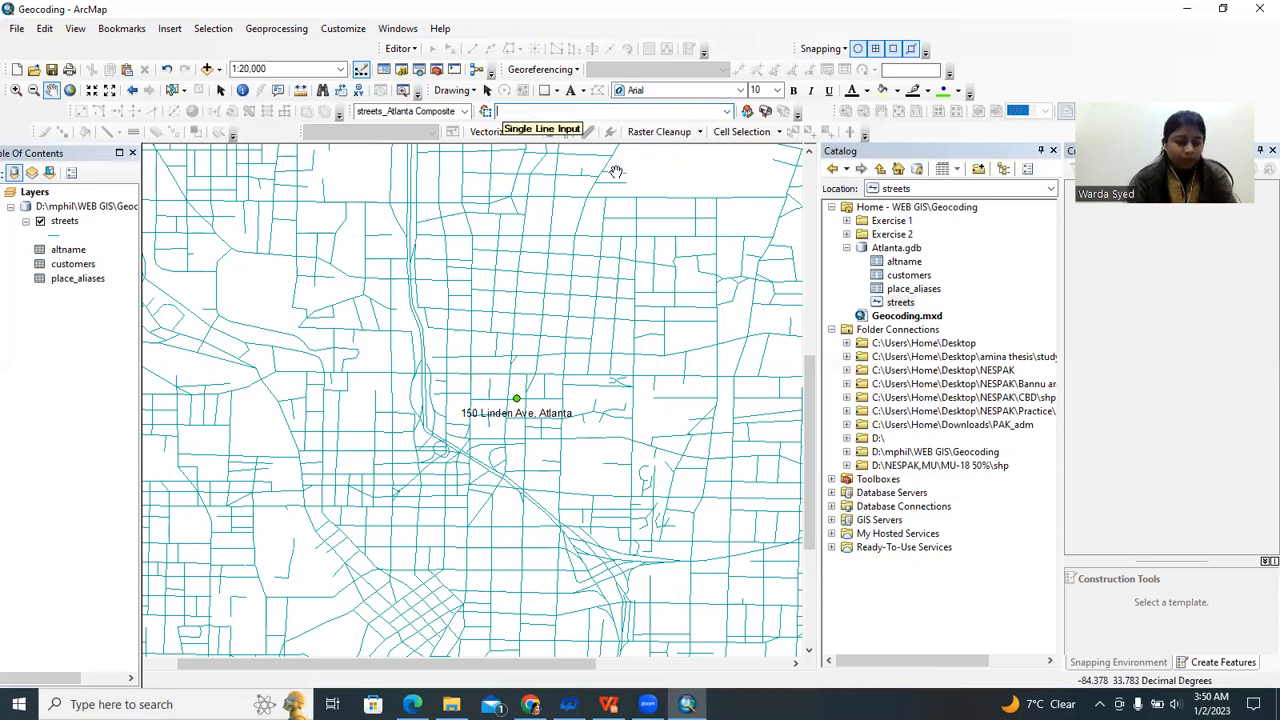
type("100")
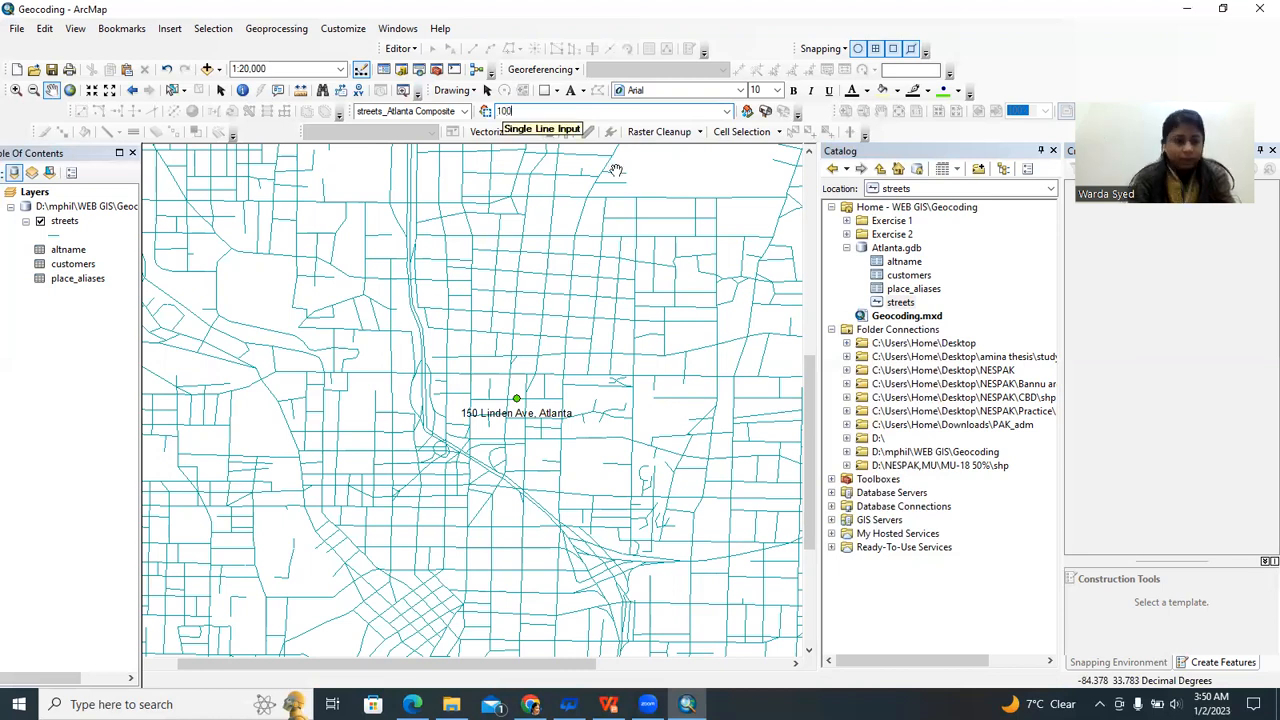
type(" feet NW")
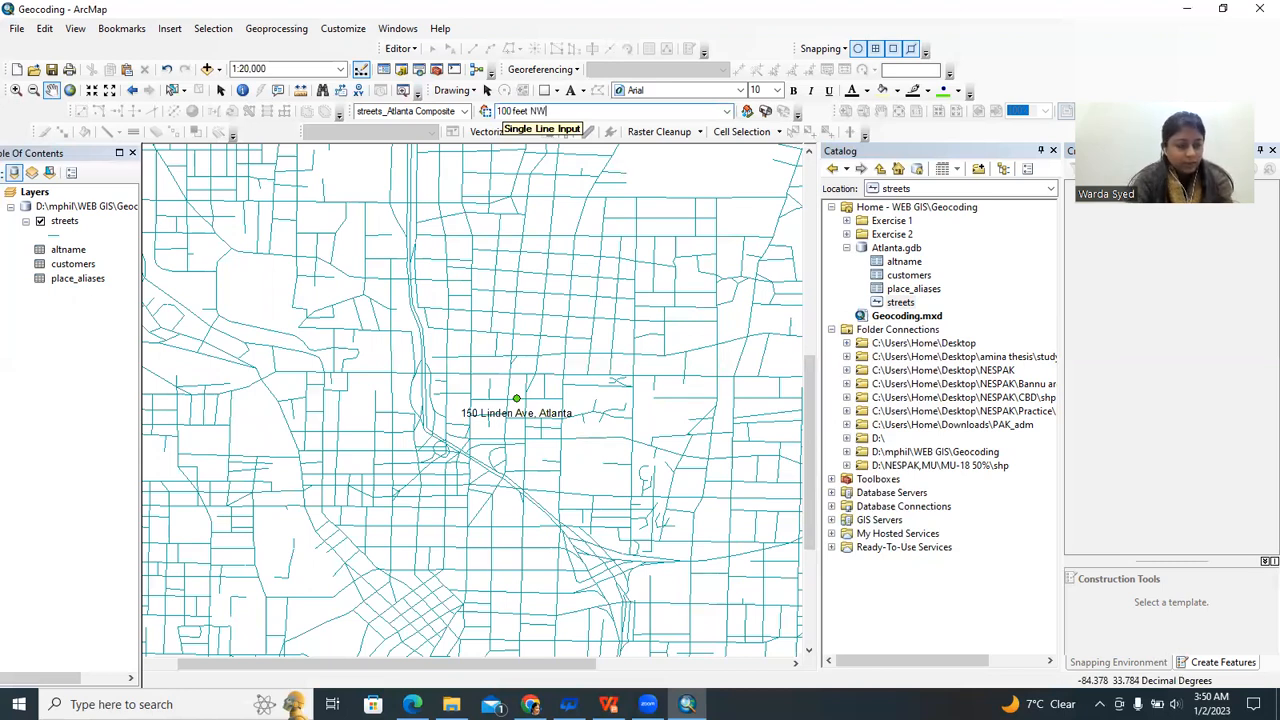
type(" from Linde")
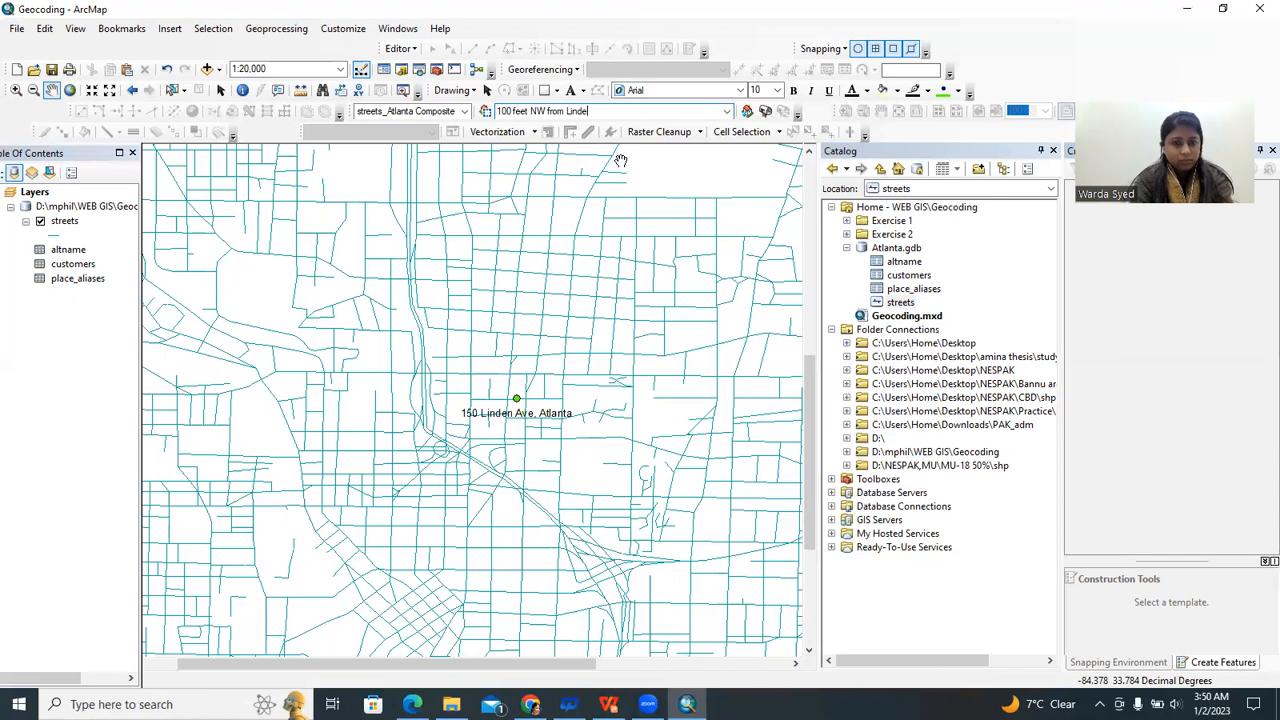
key("BackSpace")
key("BackSpace")
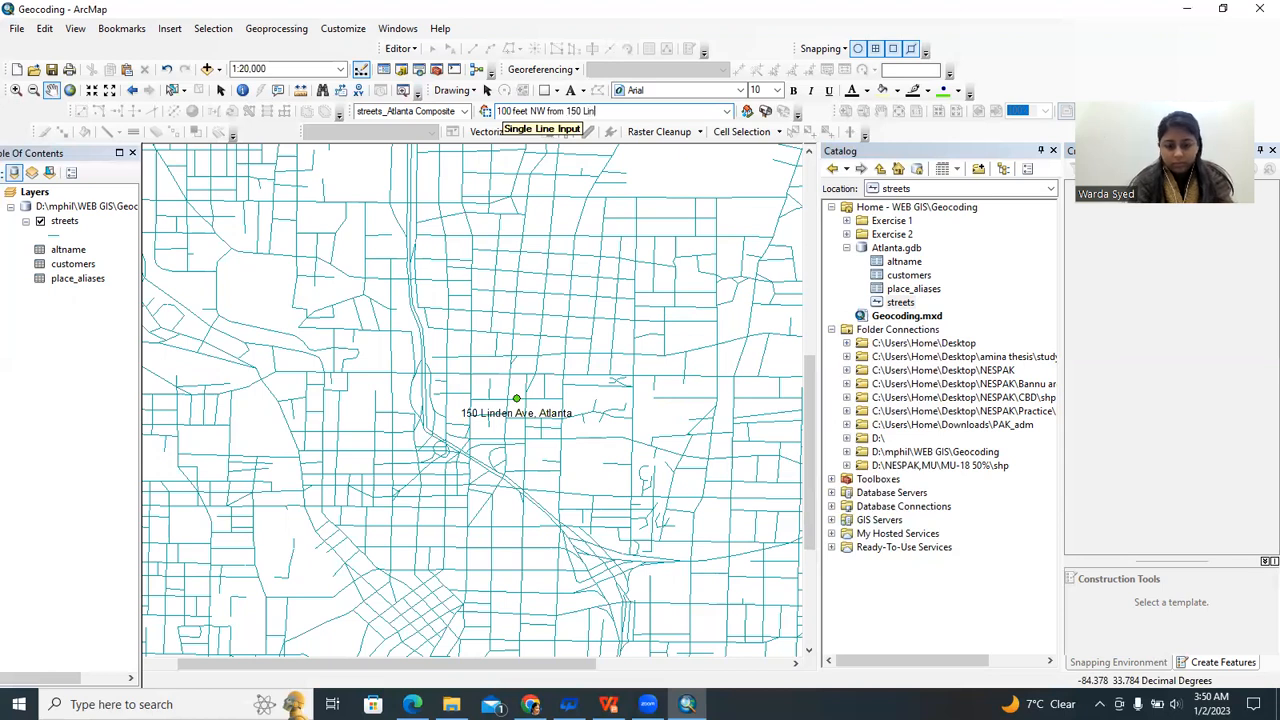
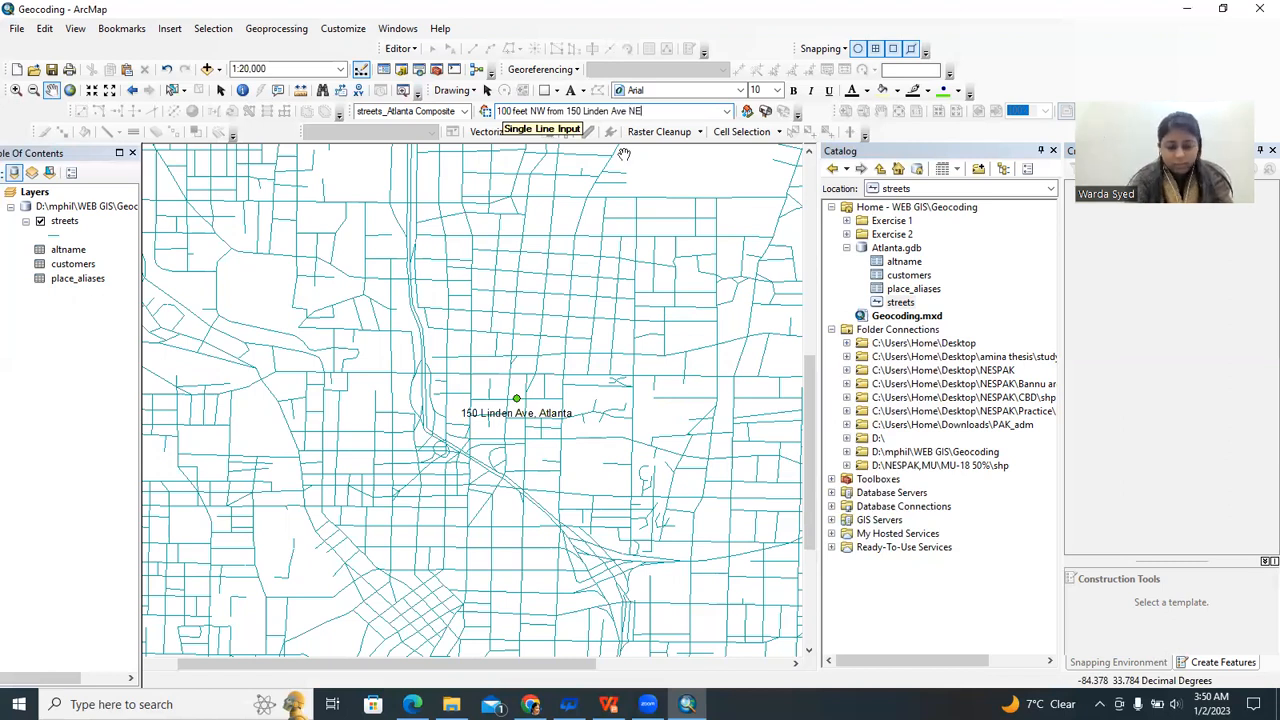
type(".")
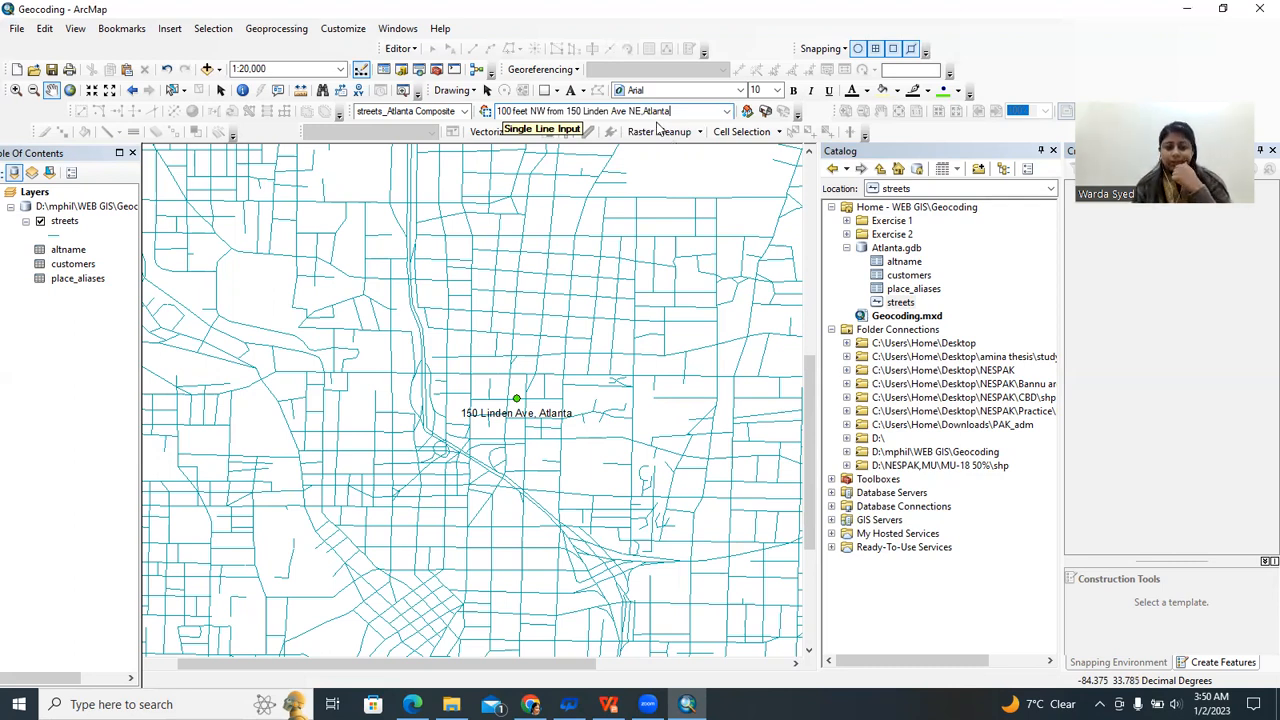
left_click(608, 704)
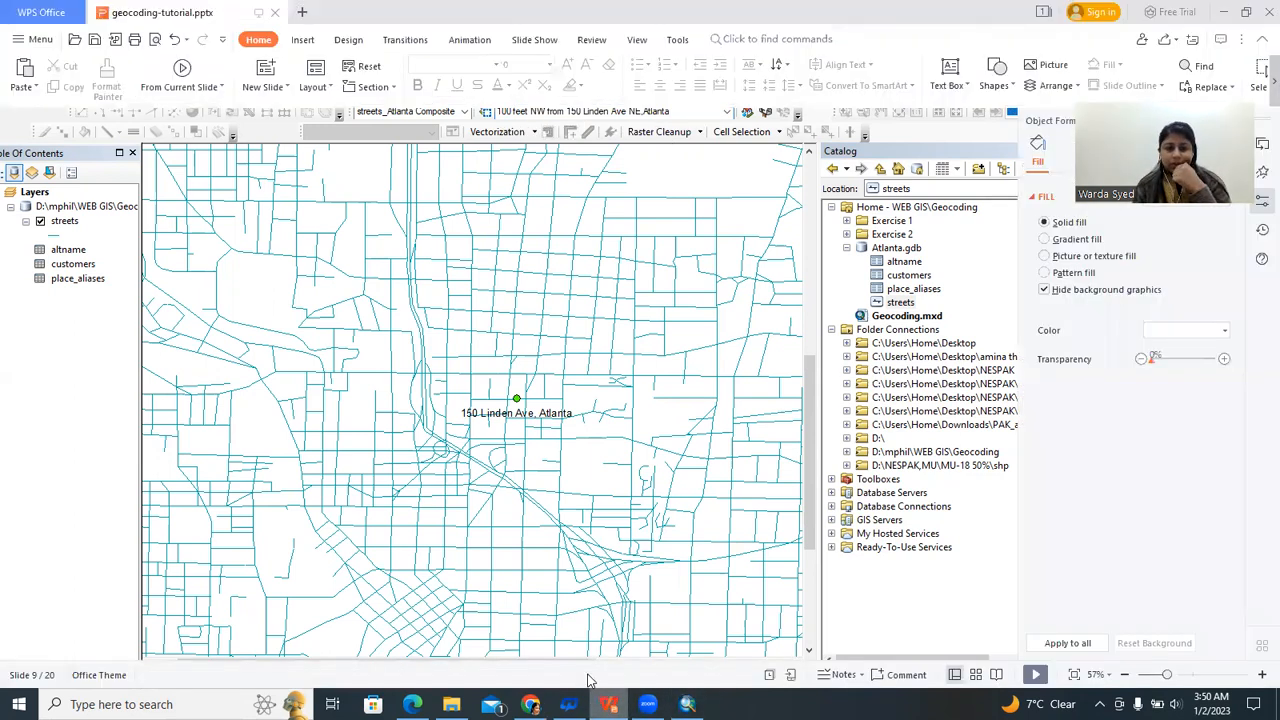
scroll(552, 478, "down", 2)
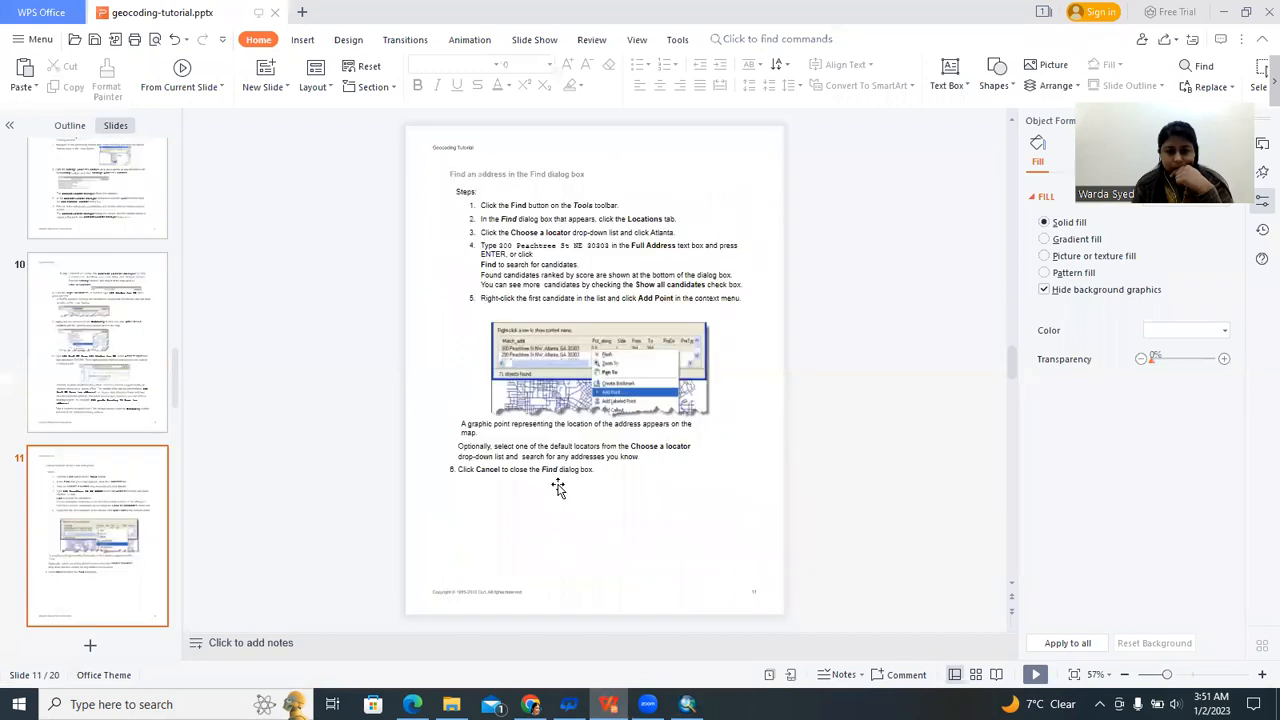
scroll(558, 487, "down", 1)
scroll(566, 478, "up", 1)
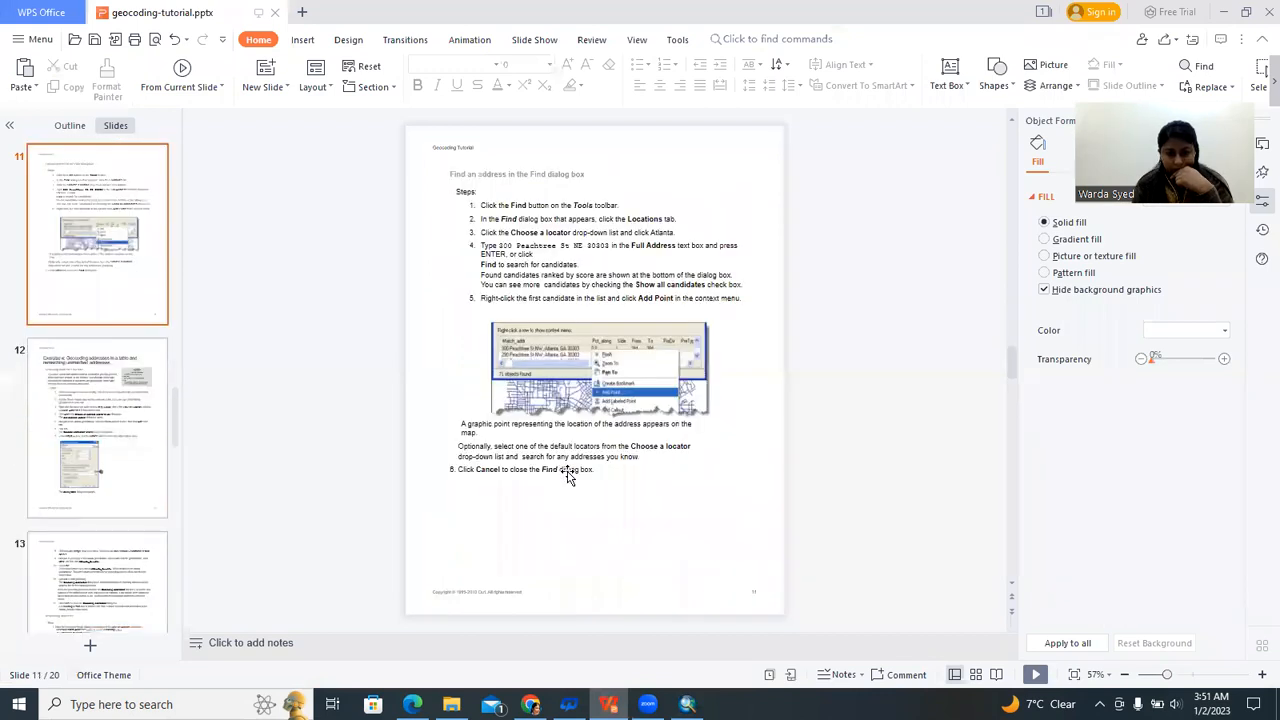
scroll(567, 477, "up", 1)
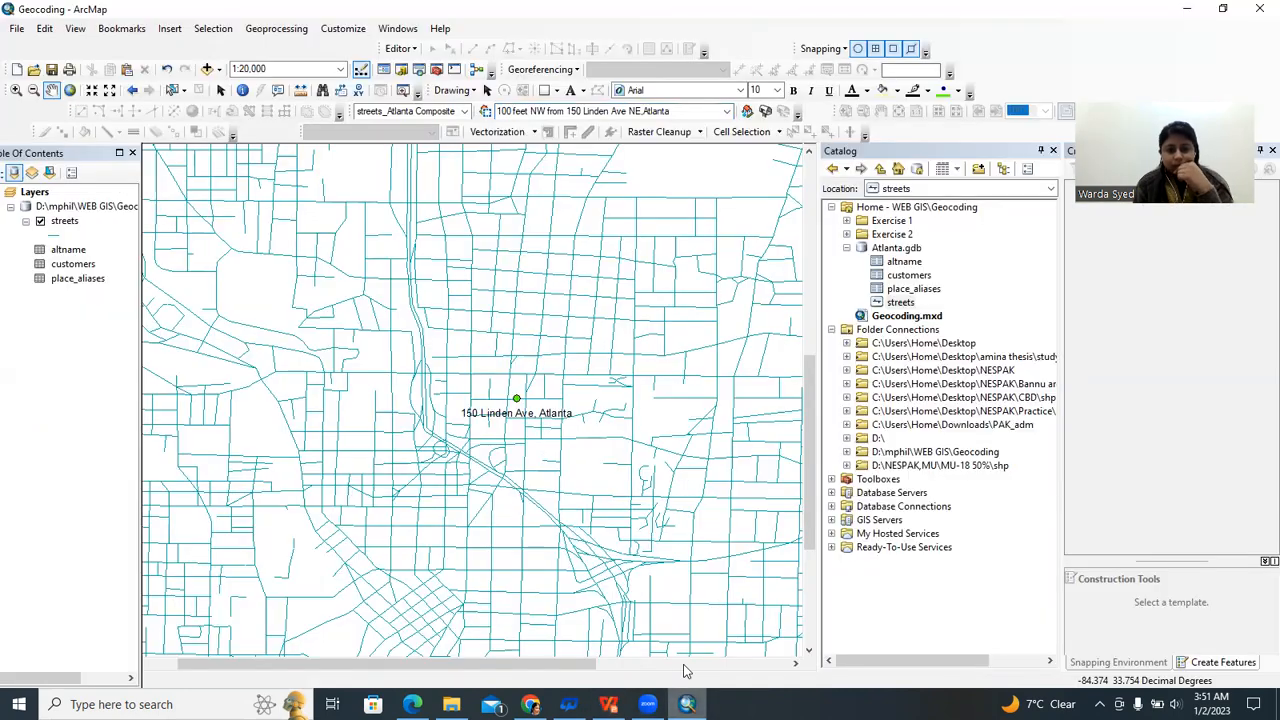
left_click(688, 665)
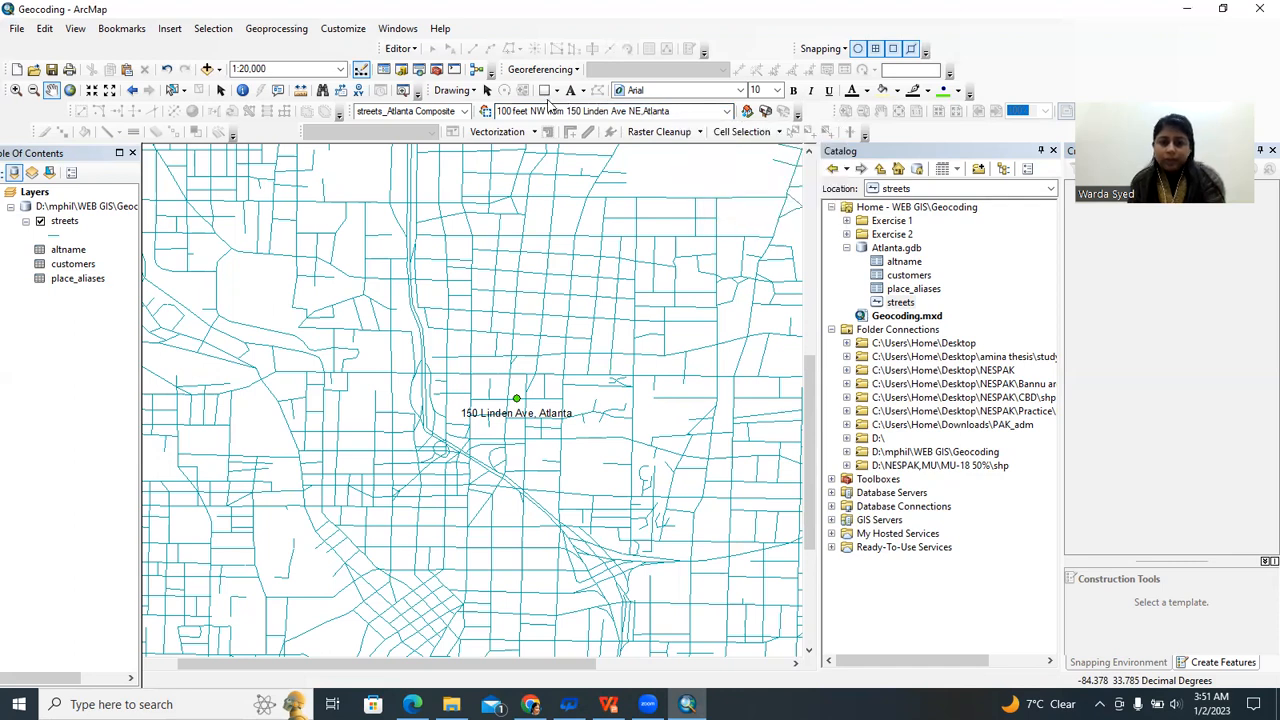
left_click(686, 115)
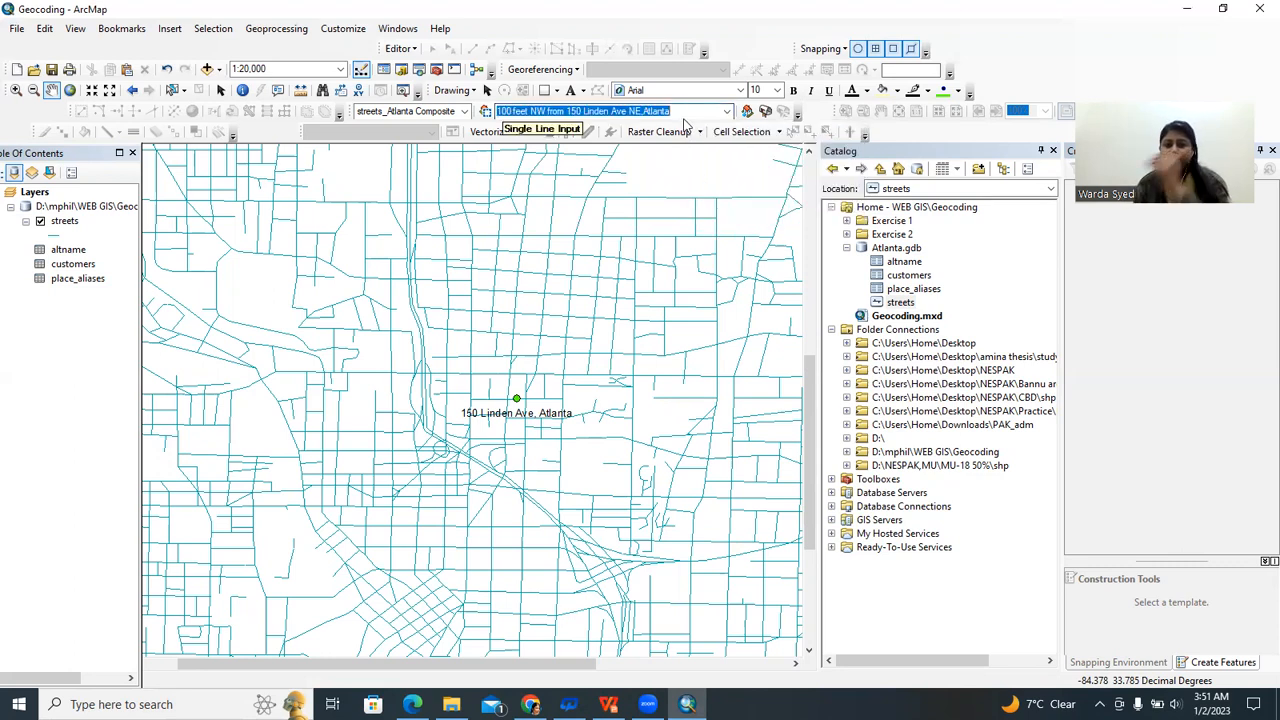
key("Return")
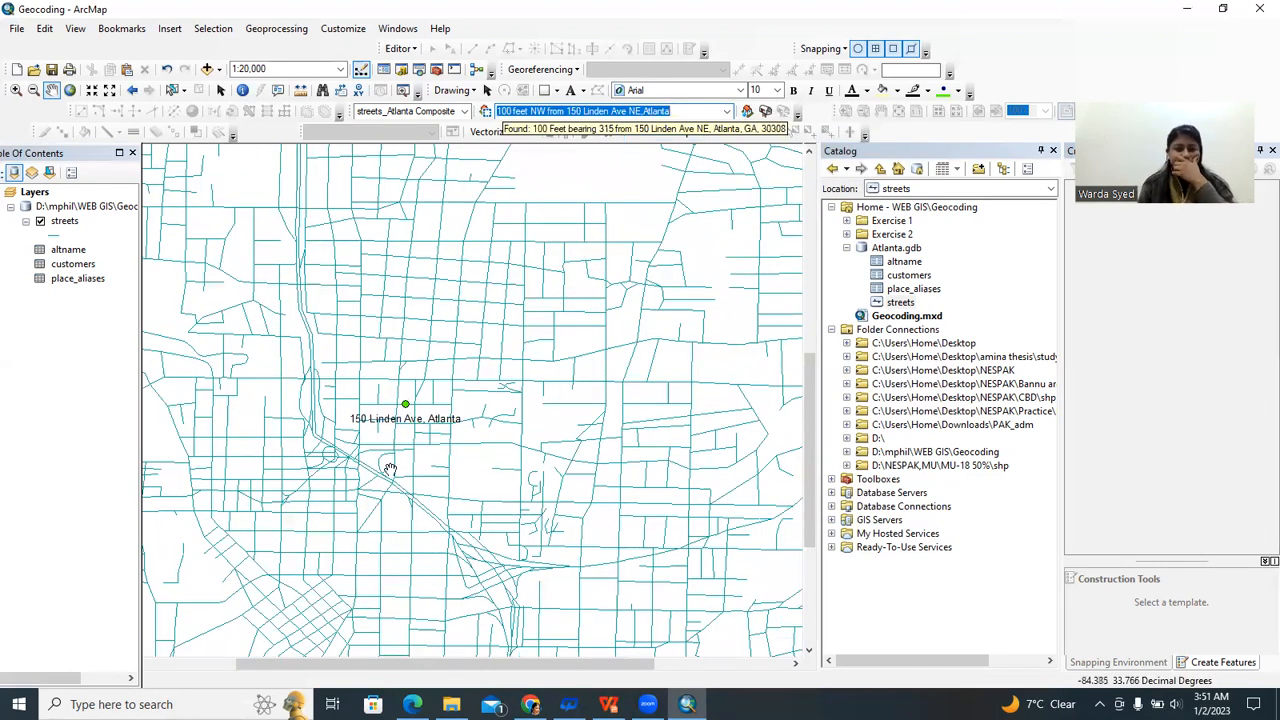
right_click(674, 111)
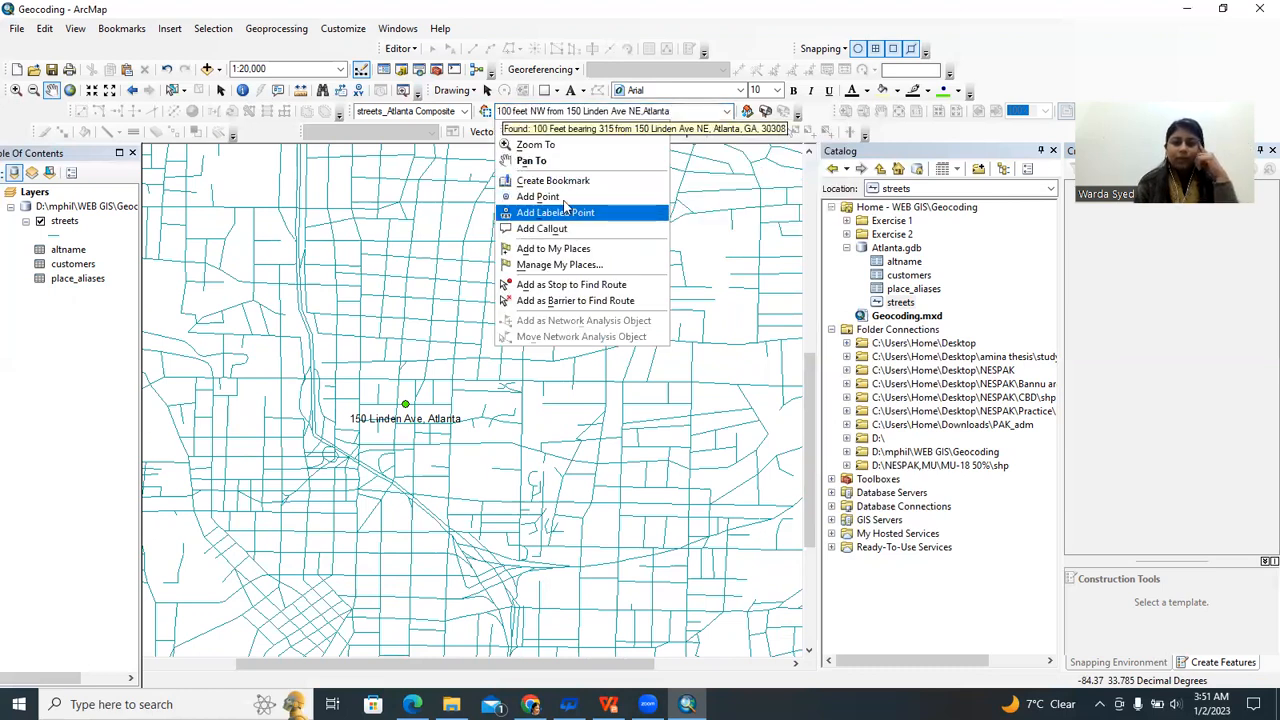
left_click(563, 197)
Add a labeled point for the offset address and zoom in on both Linden Ave points.
right_click(684, 111)
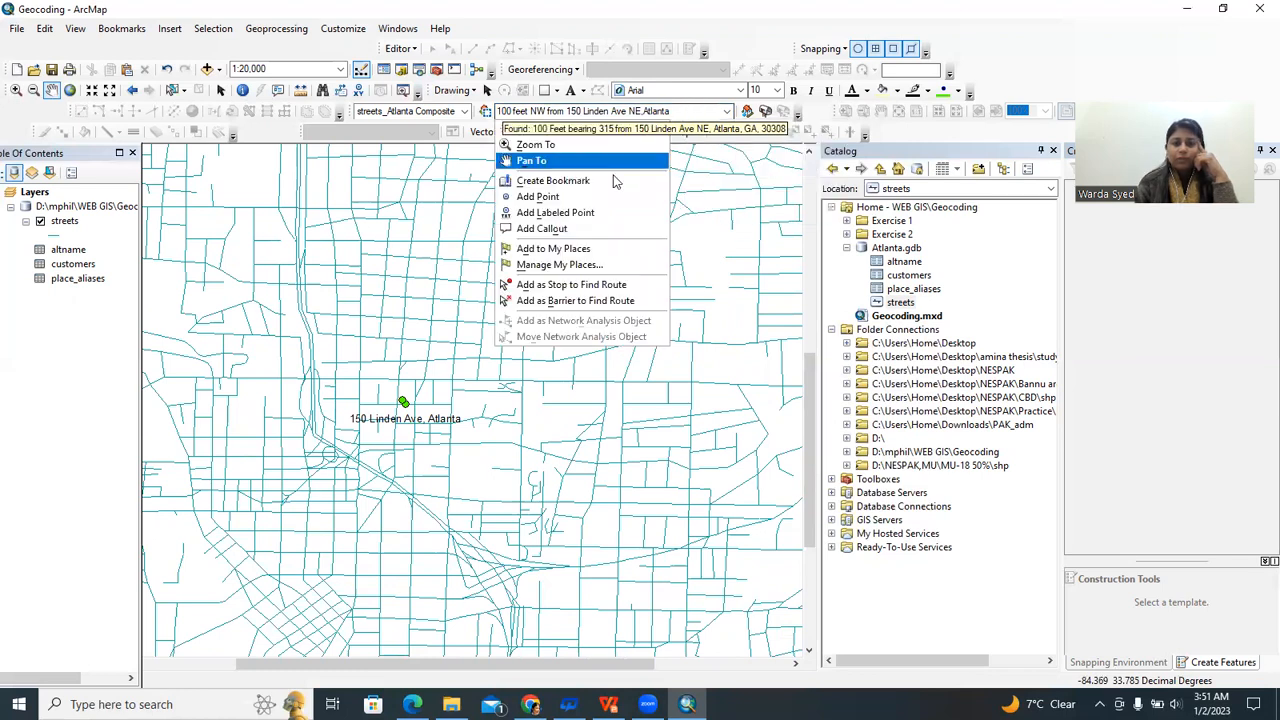
left_click(590, 212)
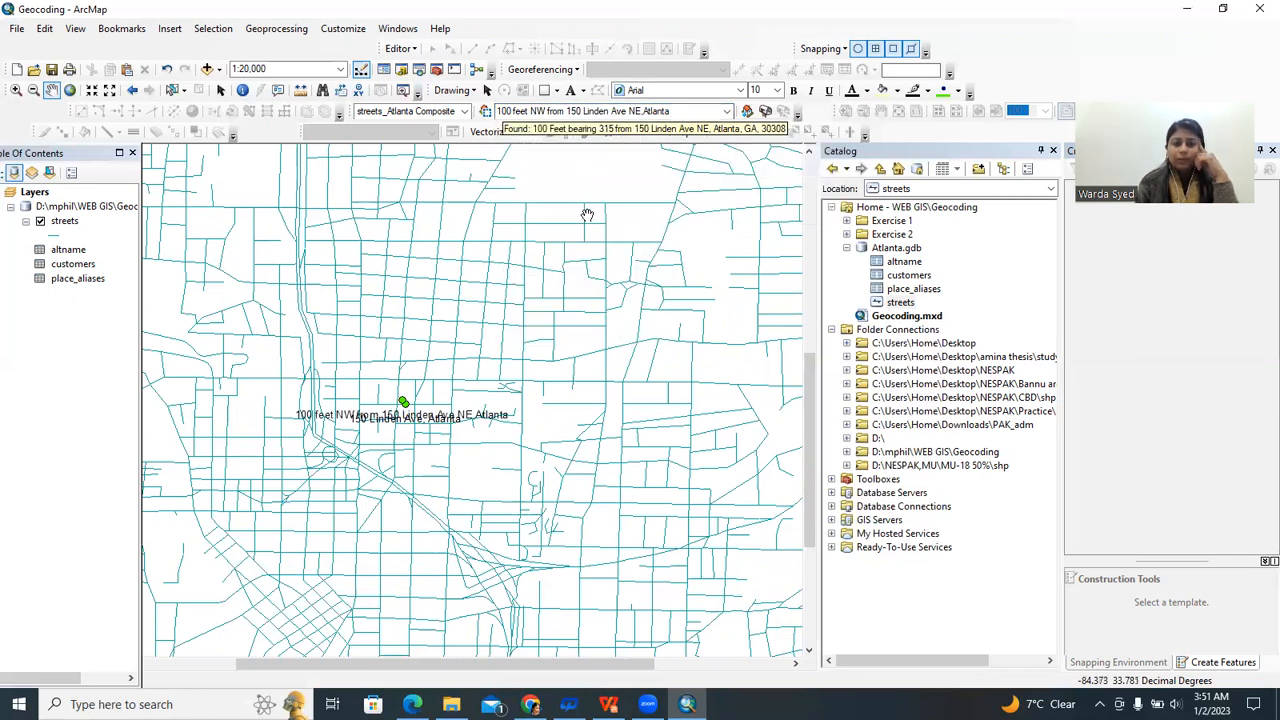
scroll(328, 392, "up", 3)
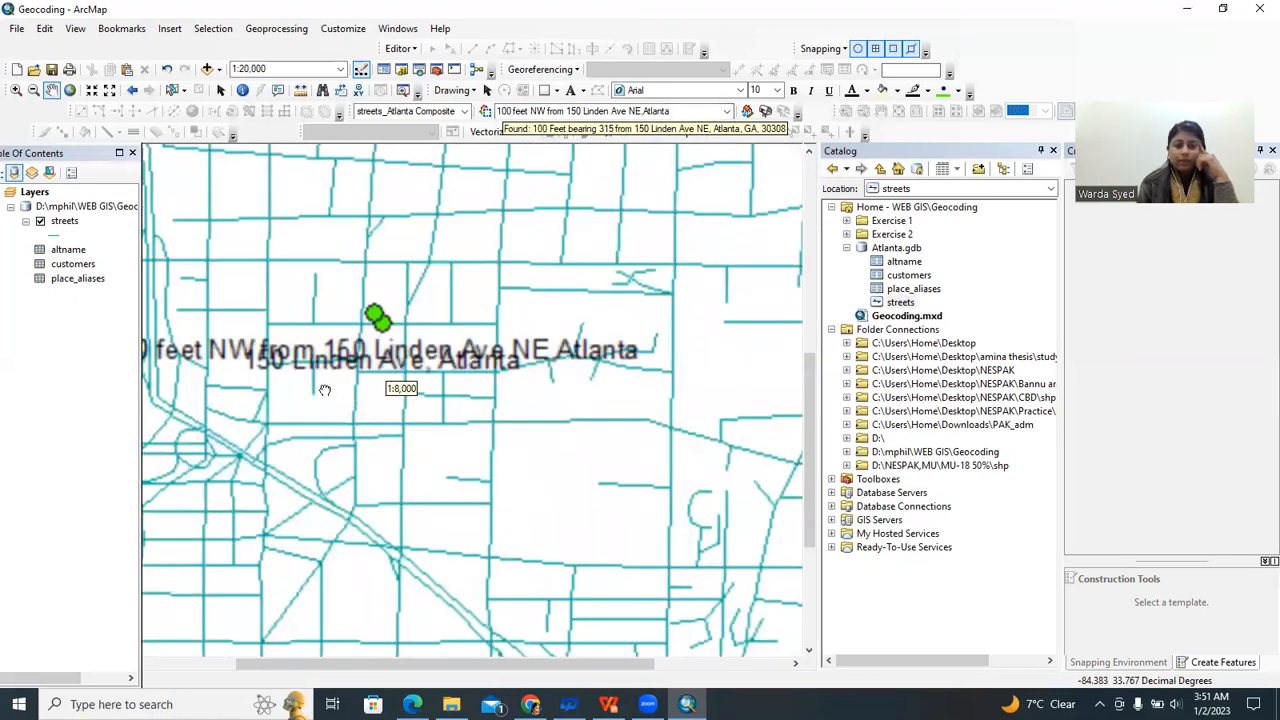
scroll(465, 548, "up", 2)
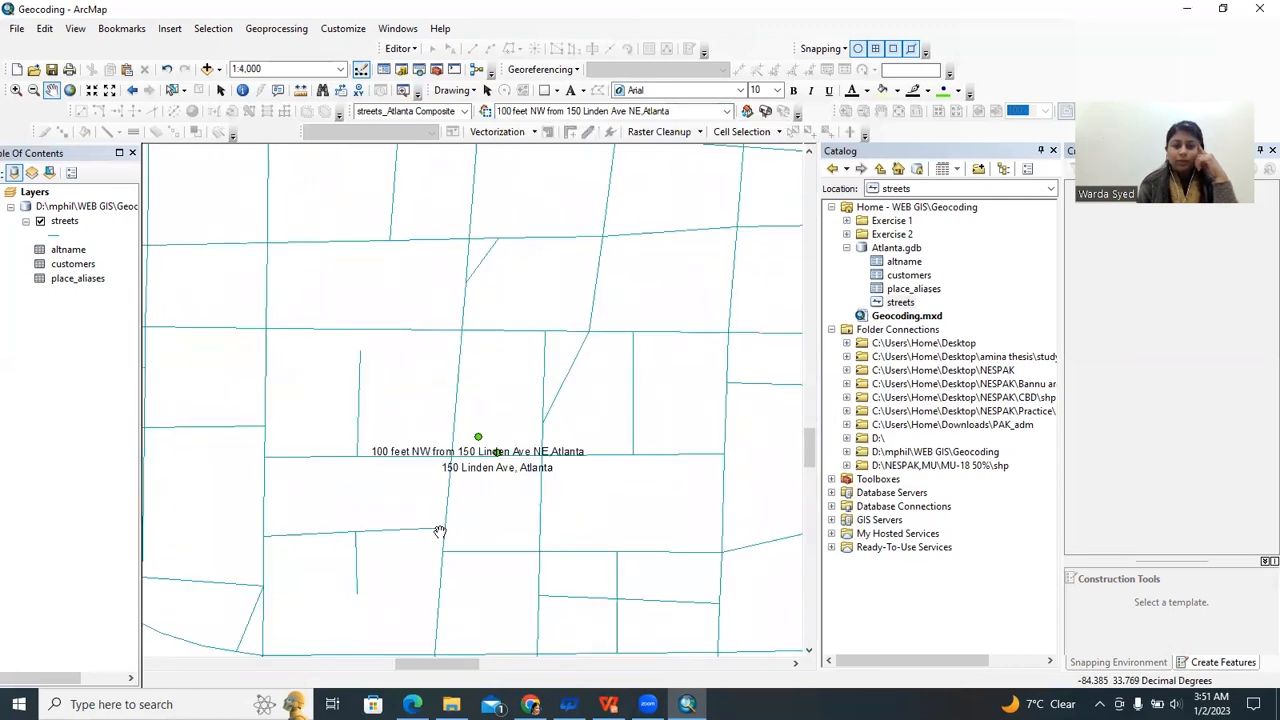
scroll(490, 393, "up", 1)
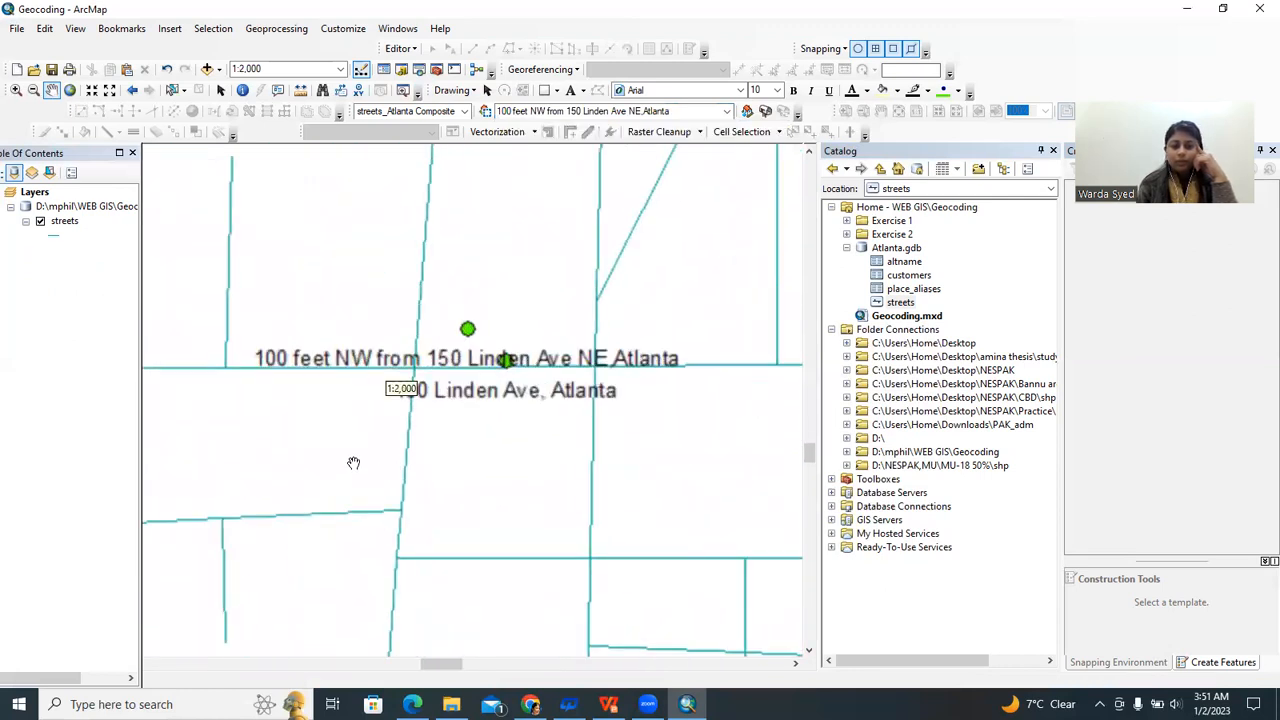
scroll(451, 403, "down", 2)
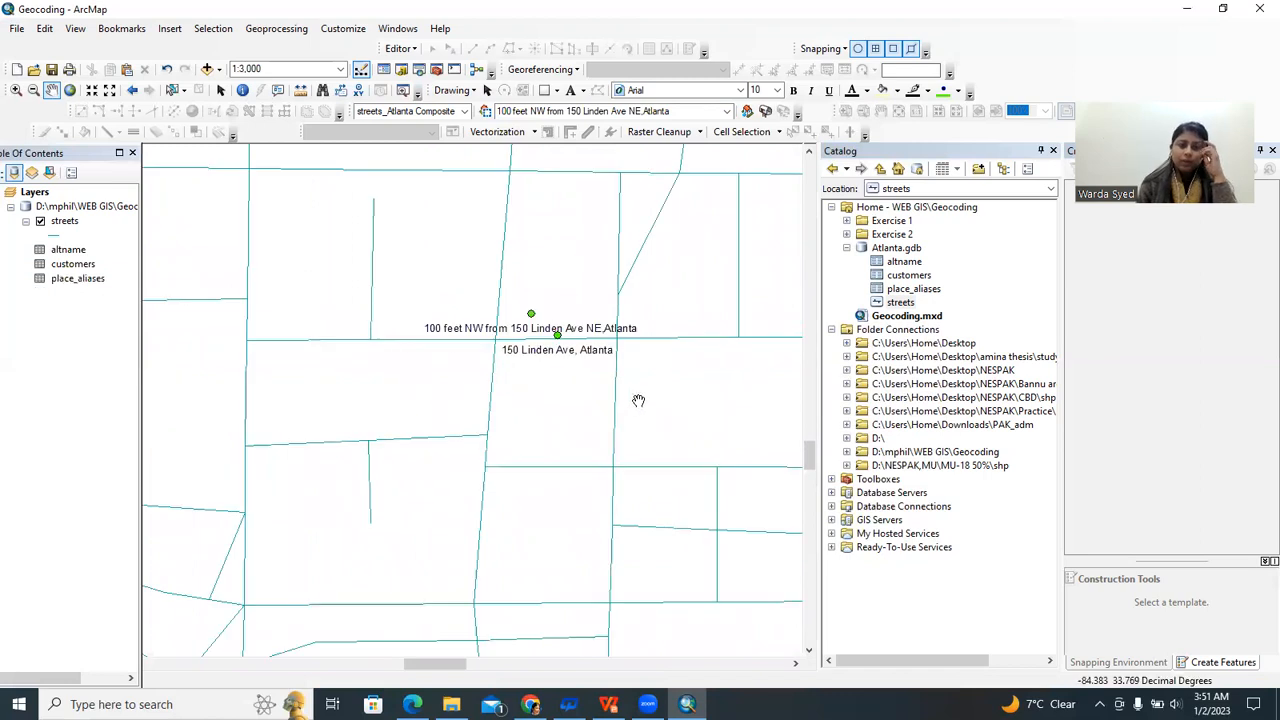
left_click(323, 92)
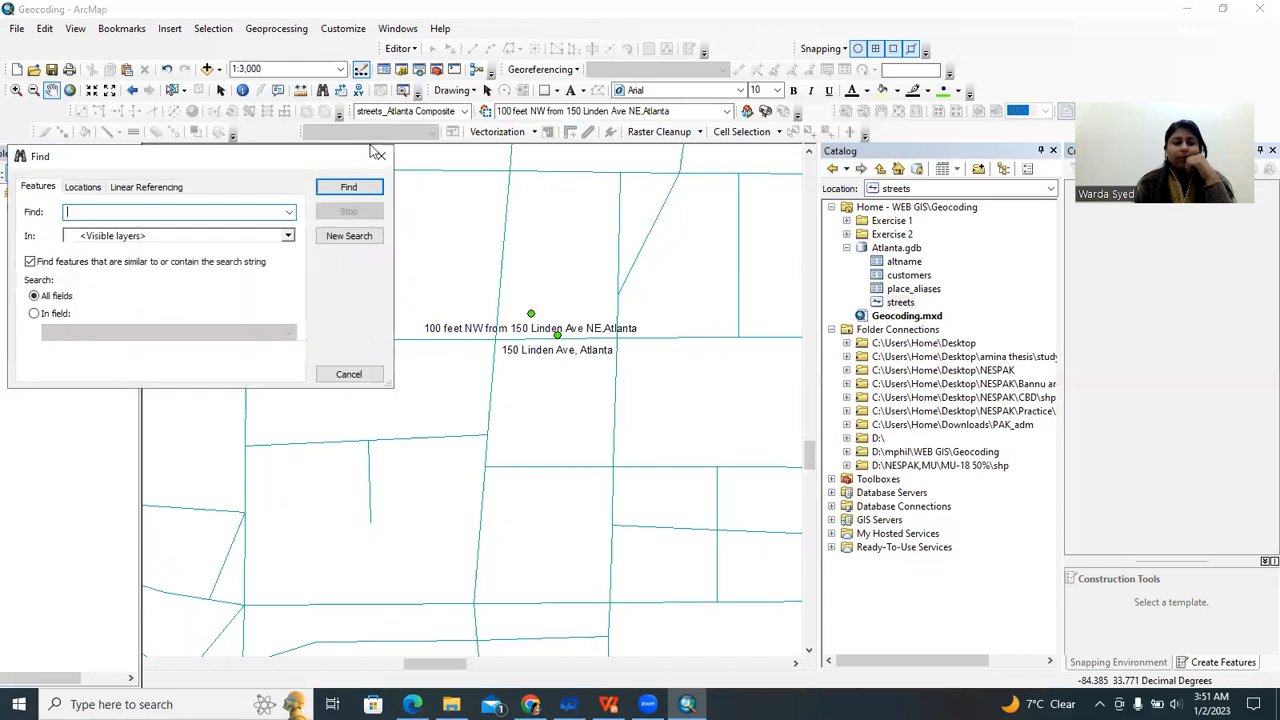
left_click_drag(240, 161, 465, 158)
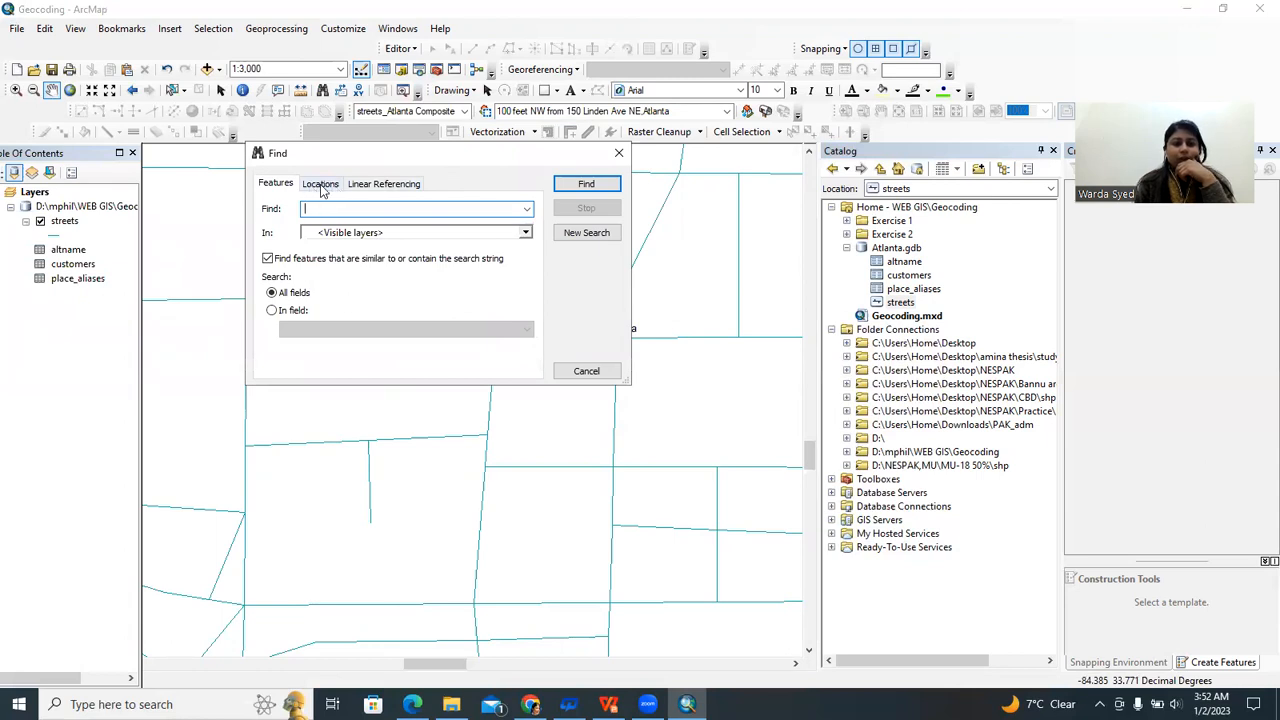
left_click(322, 189)
left_click(340, 238)
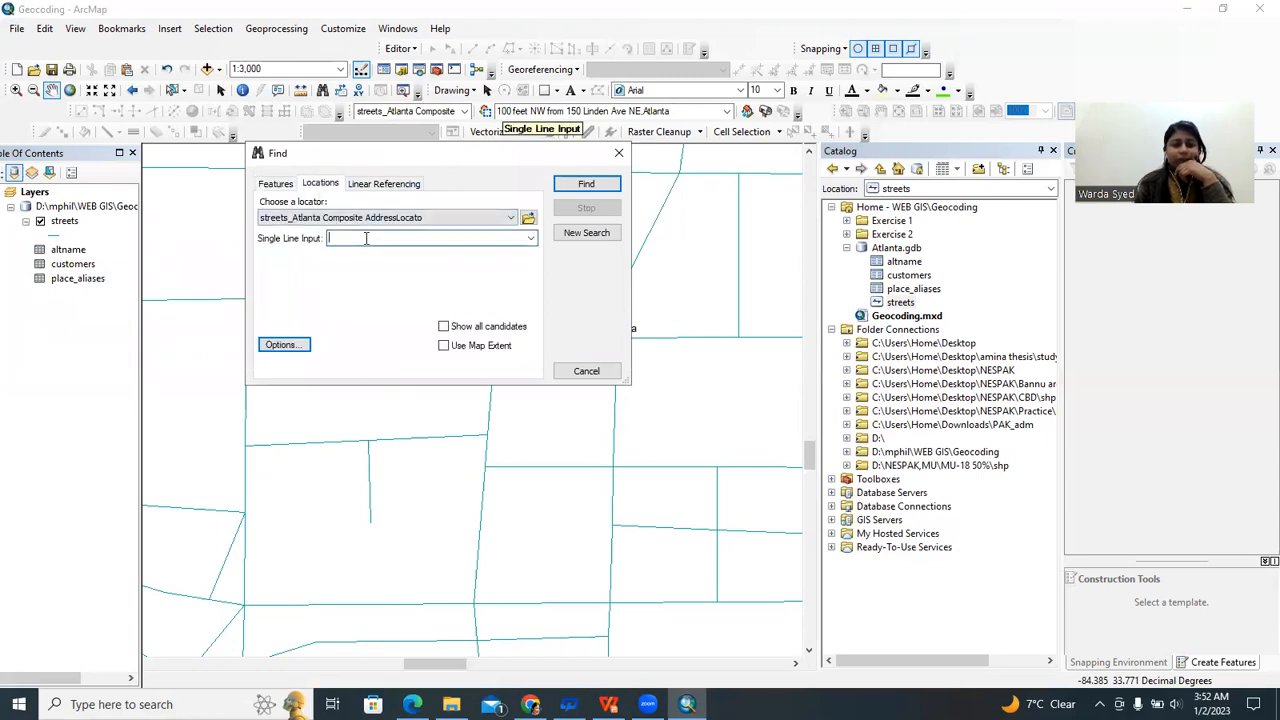
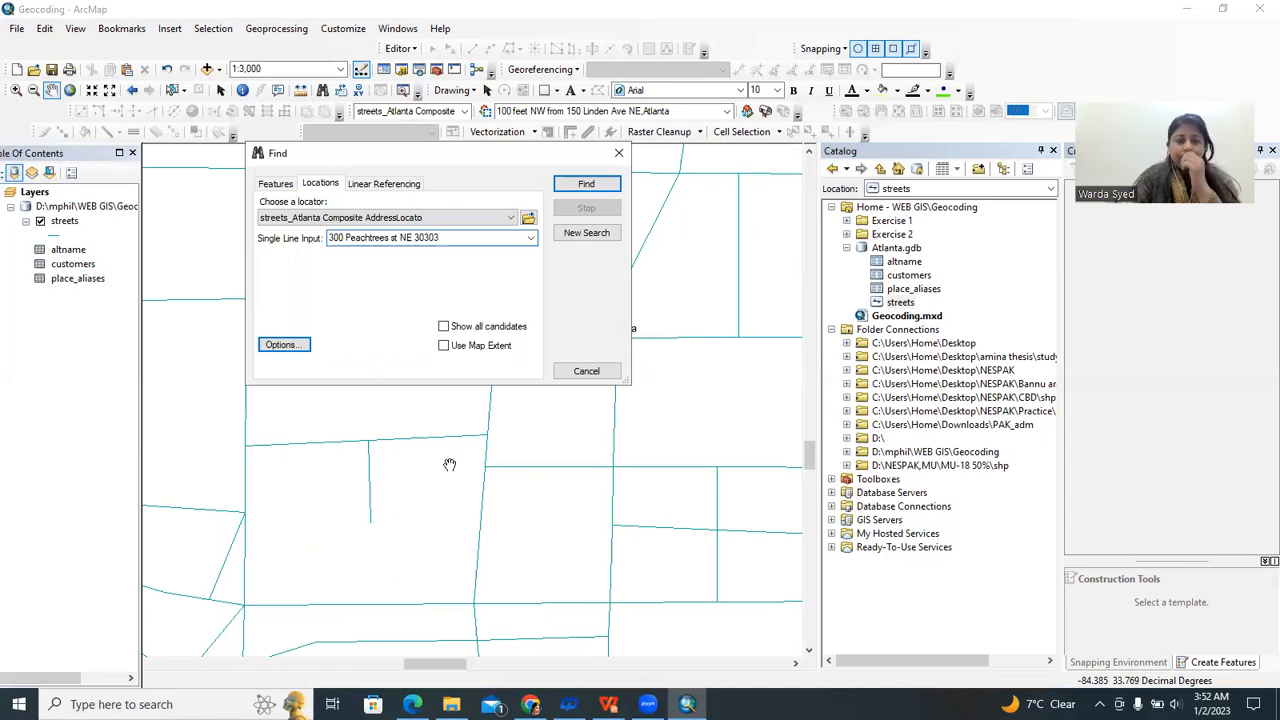
left_click(596, 188)
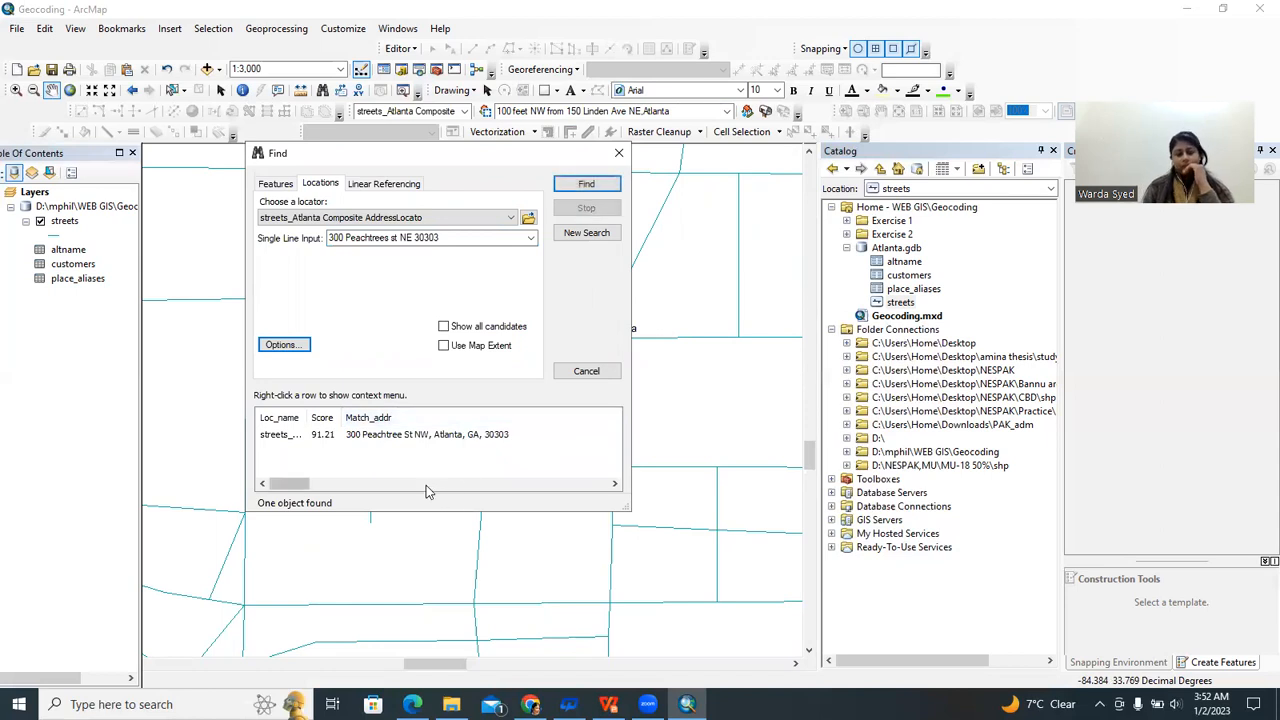
left_click(380, 437)
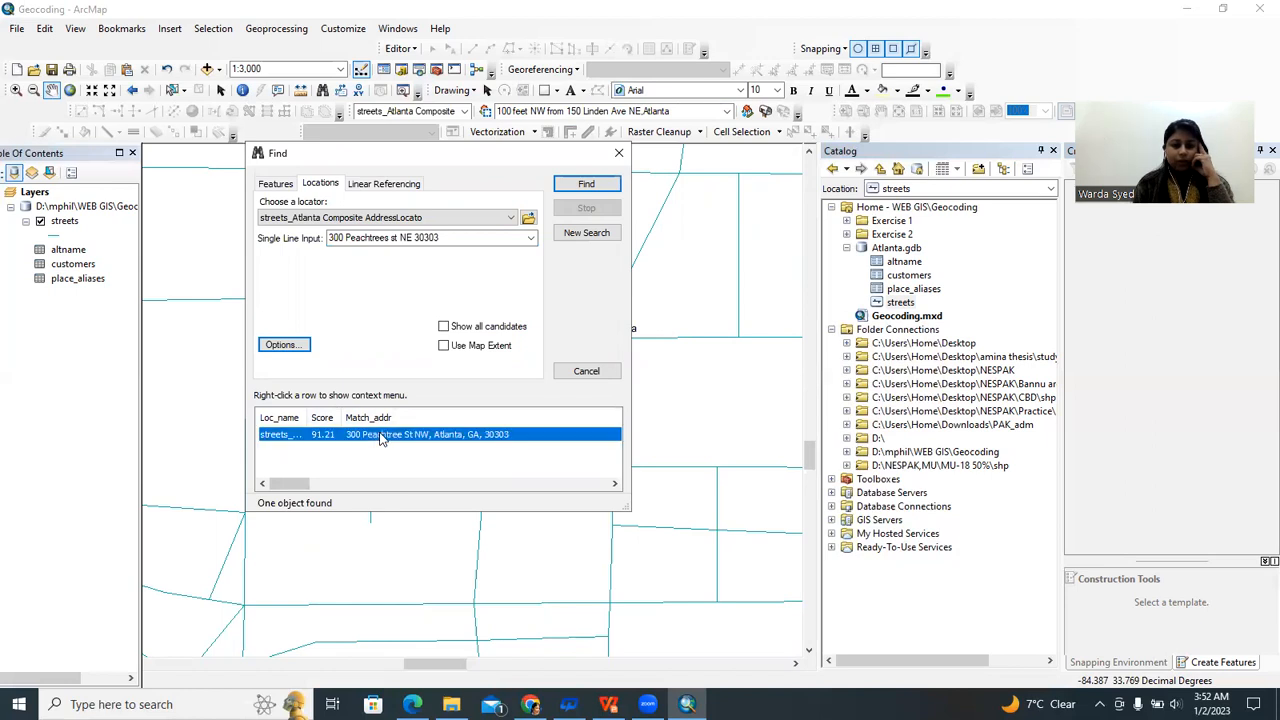
right_click(380, 437)
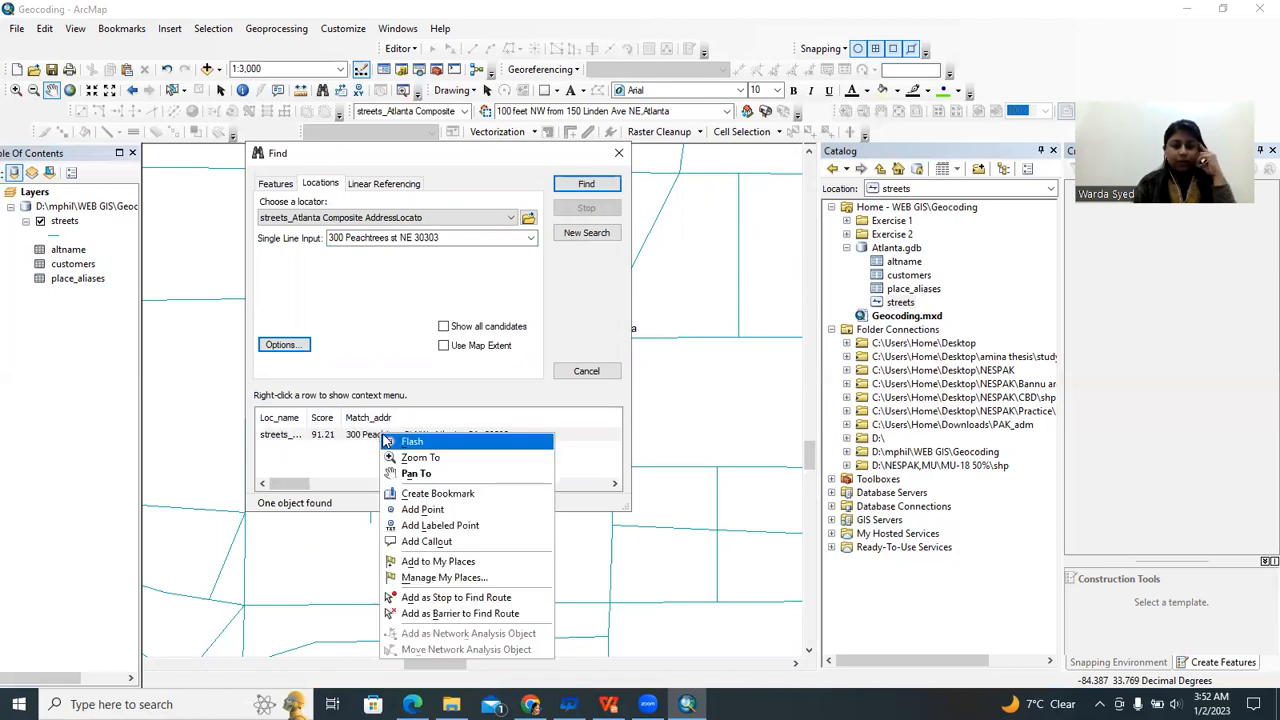
left_click(428, 515)
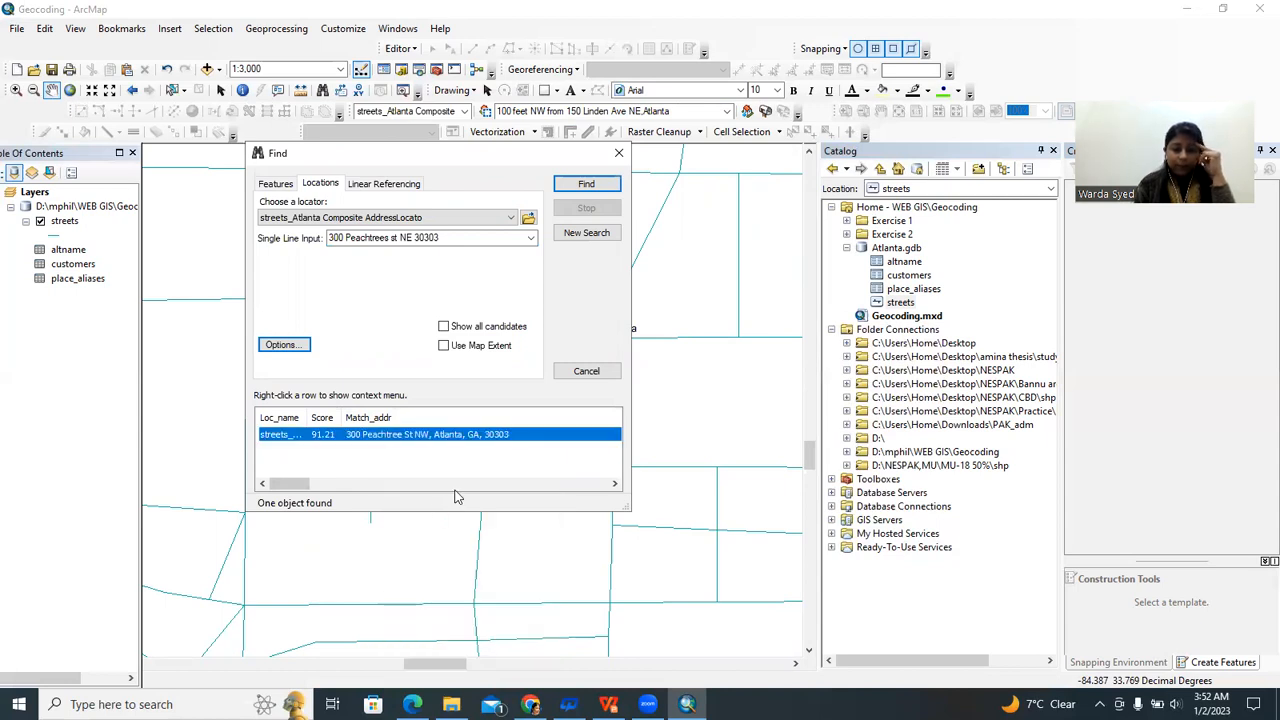
right_click(527, 434)
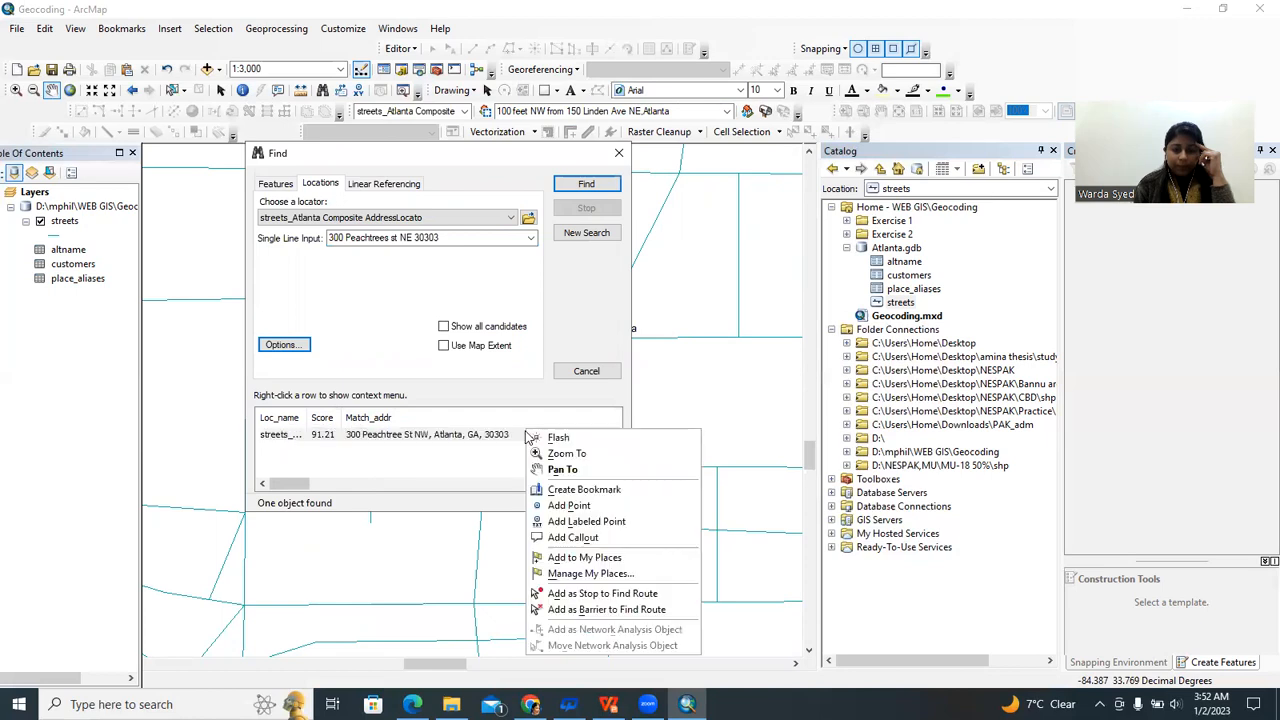
left_click(580, 518)
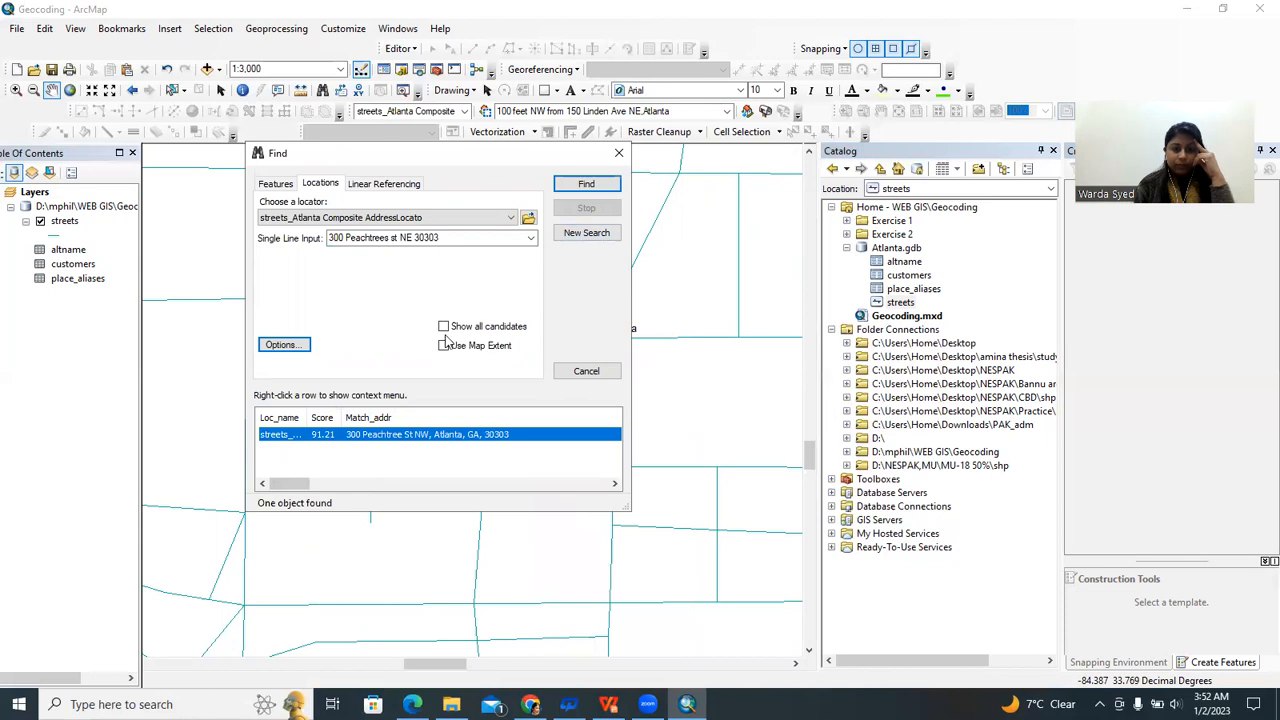
left_click(587, 371)
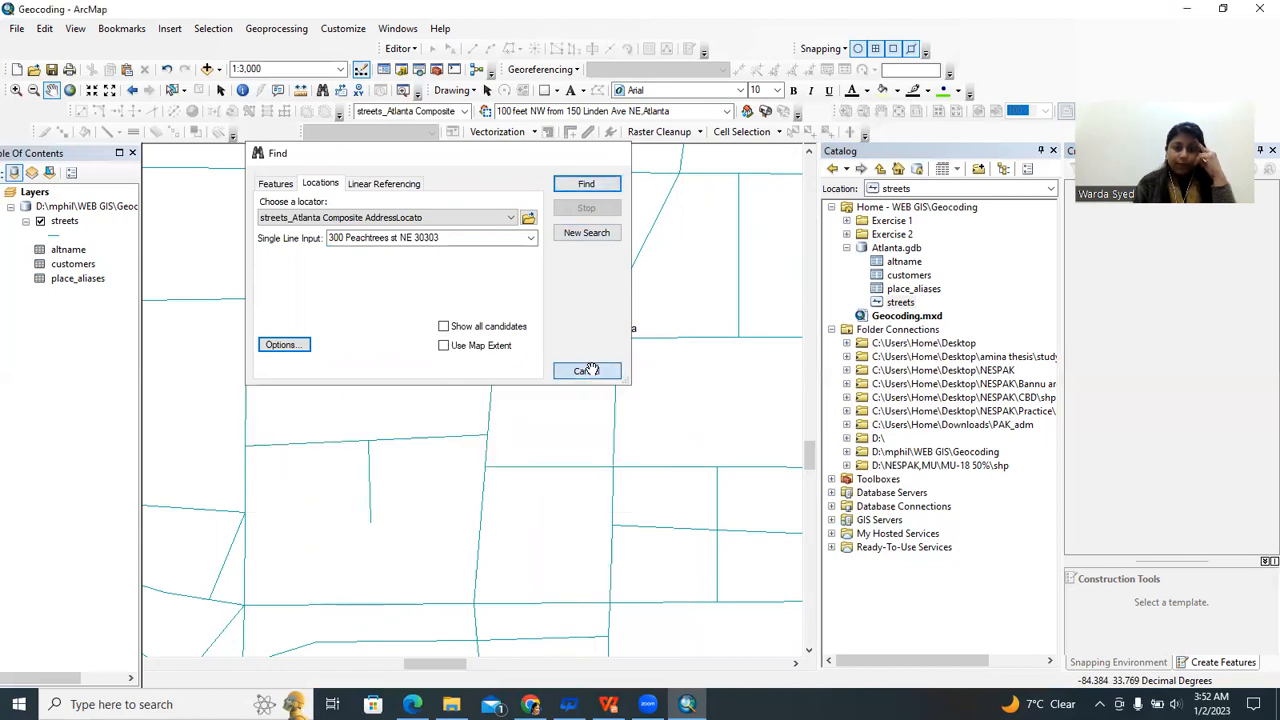
Zoom and pan the map to frame all three labeled address points.
scroll(536, 404, "down", 3)
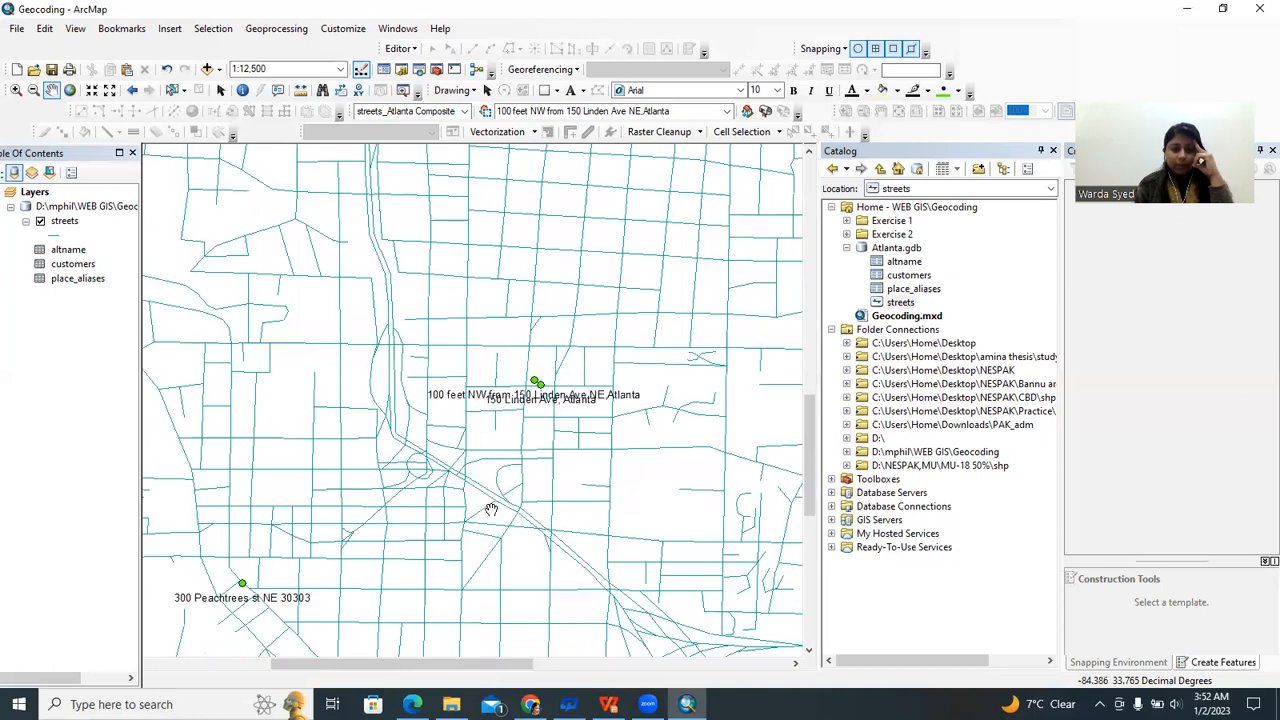
scroll(380, 485, "down", 1)
scroll(380, 485, "down", 1)
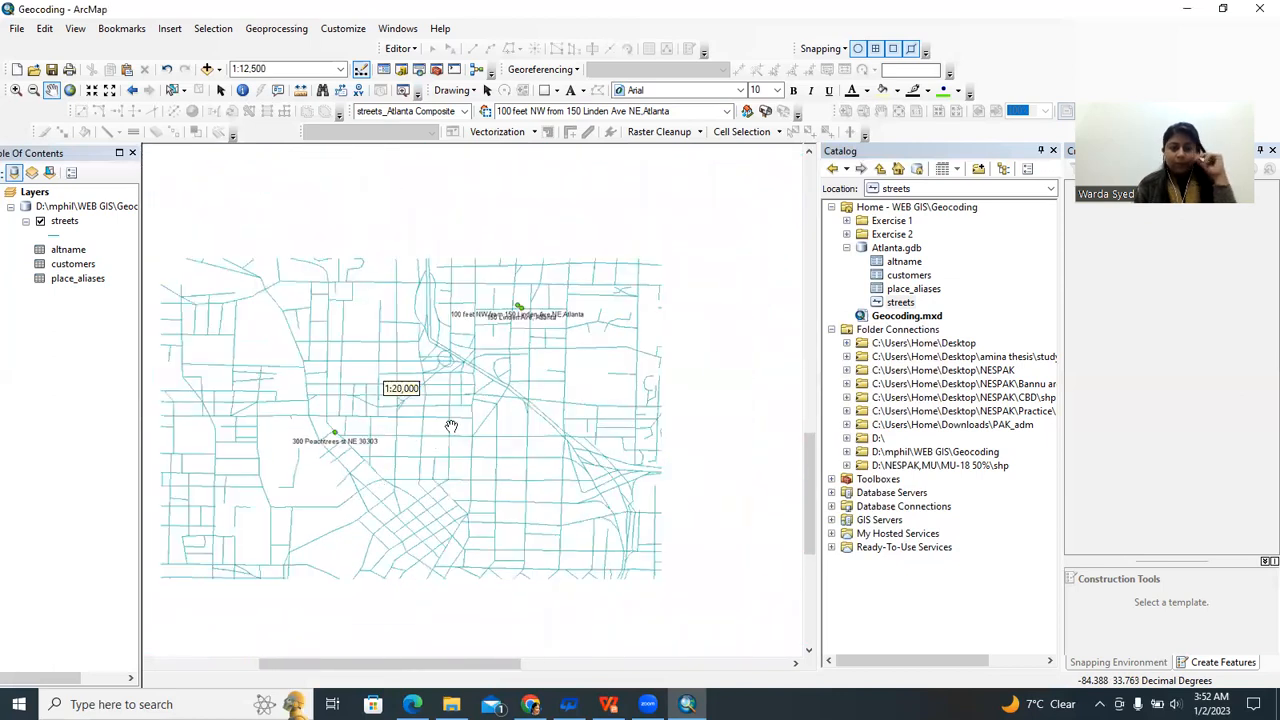
left_click_drag(340, 457, 465, 312)
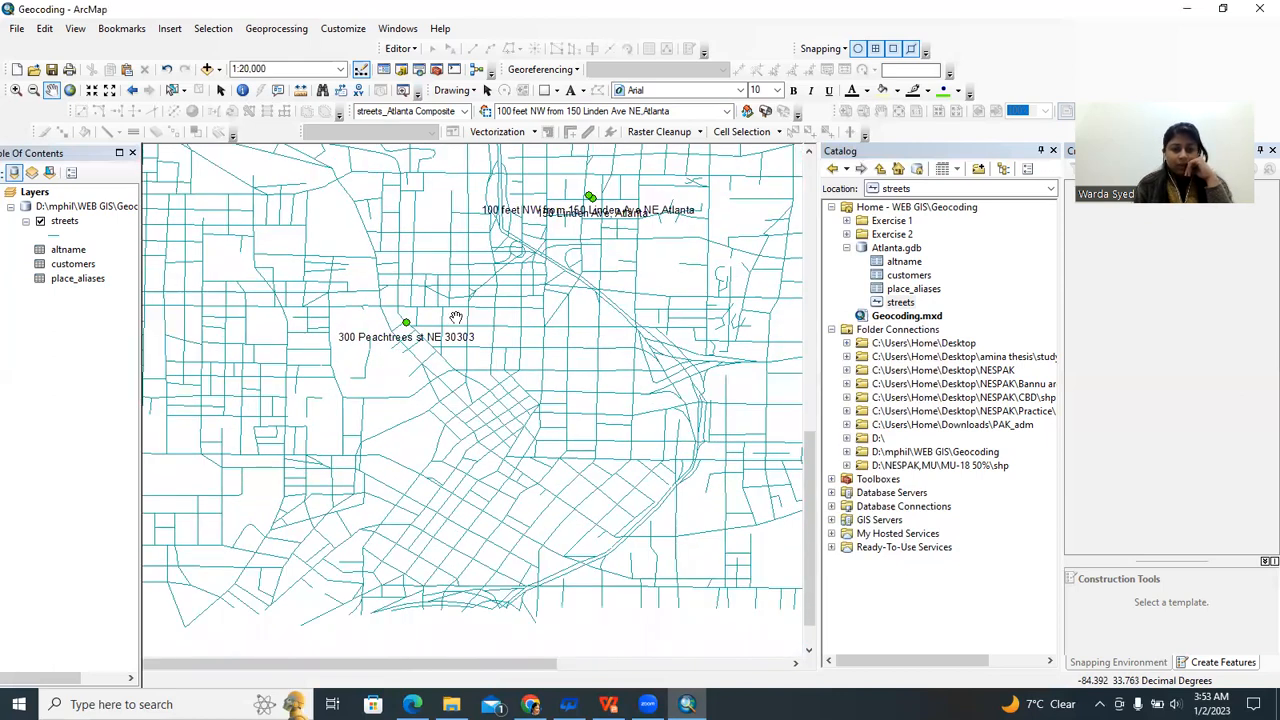
scroll(466, 314, "up", 1)
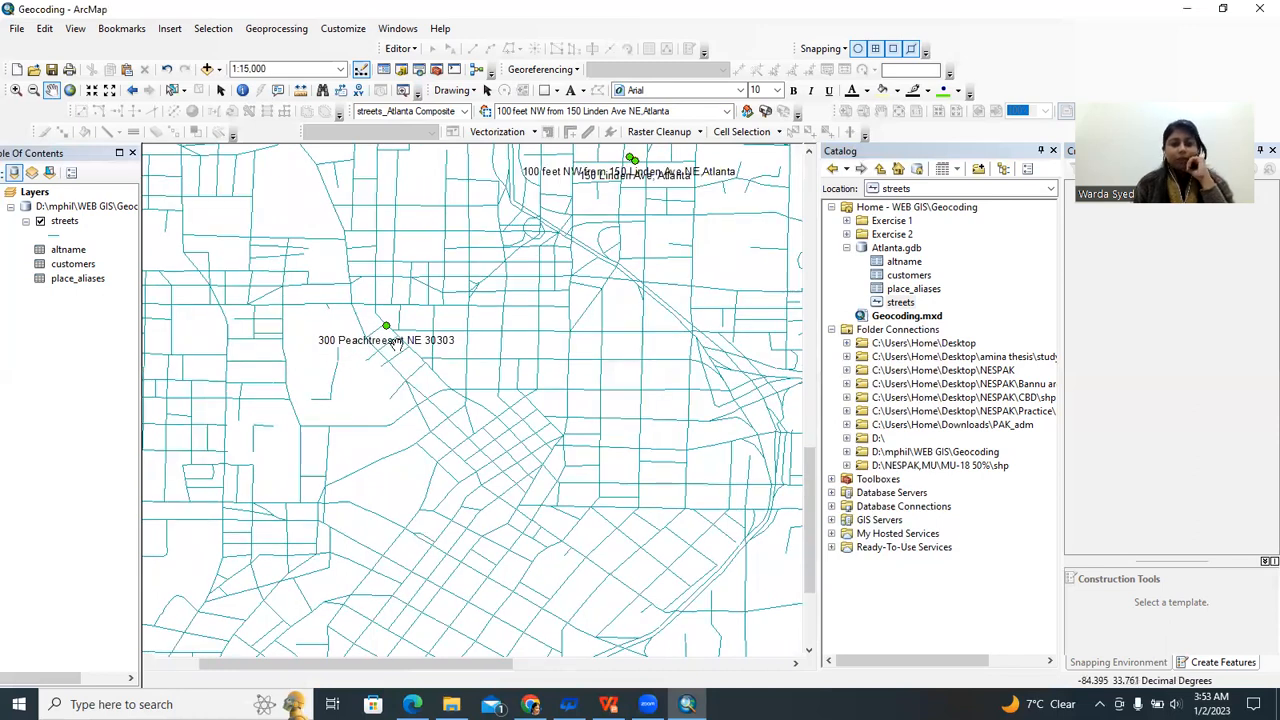
scroll(477, 322, "up", 1)
scroll(481, 318, "up", 1)
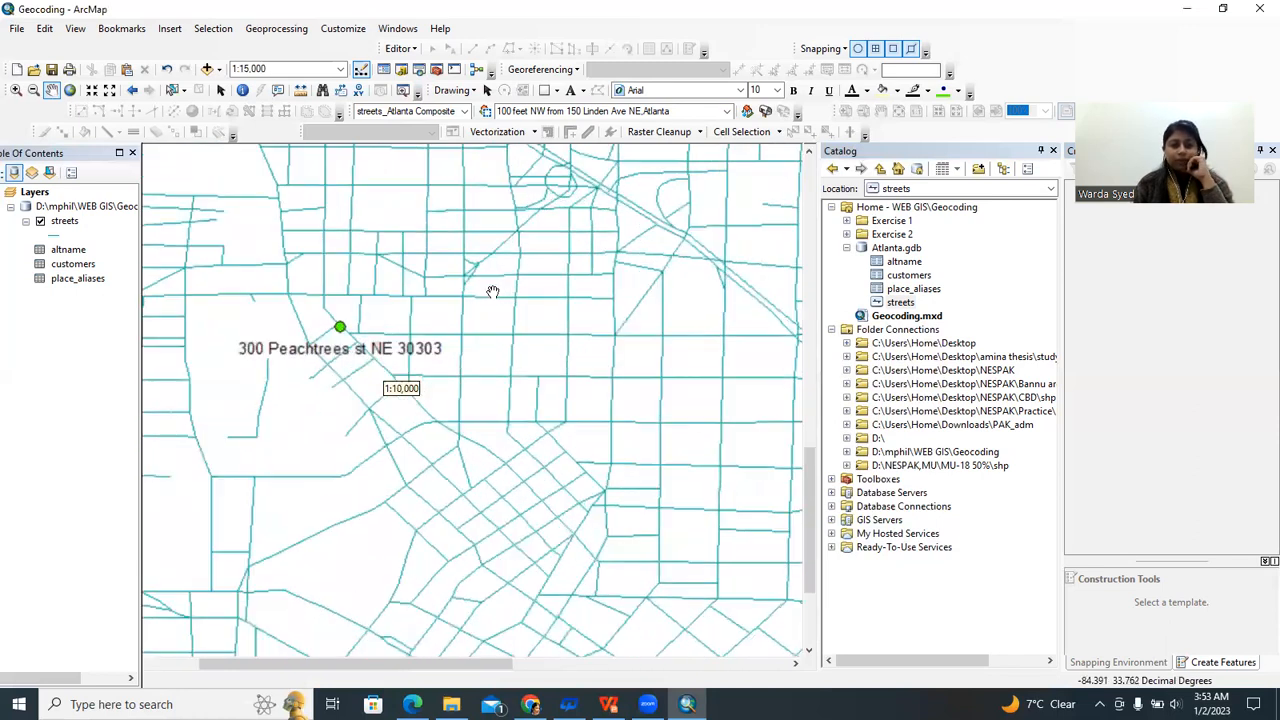
scroll(457, 352, "down", 1)
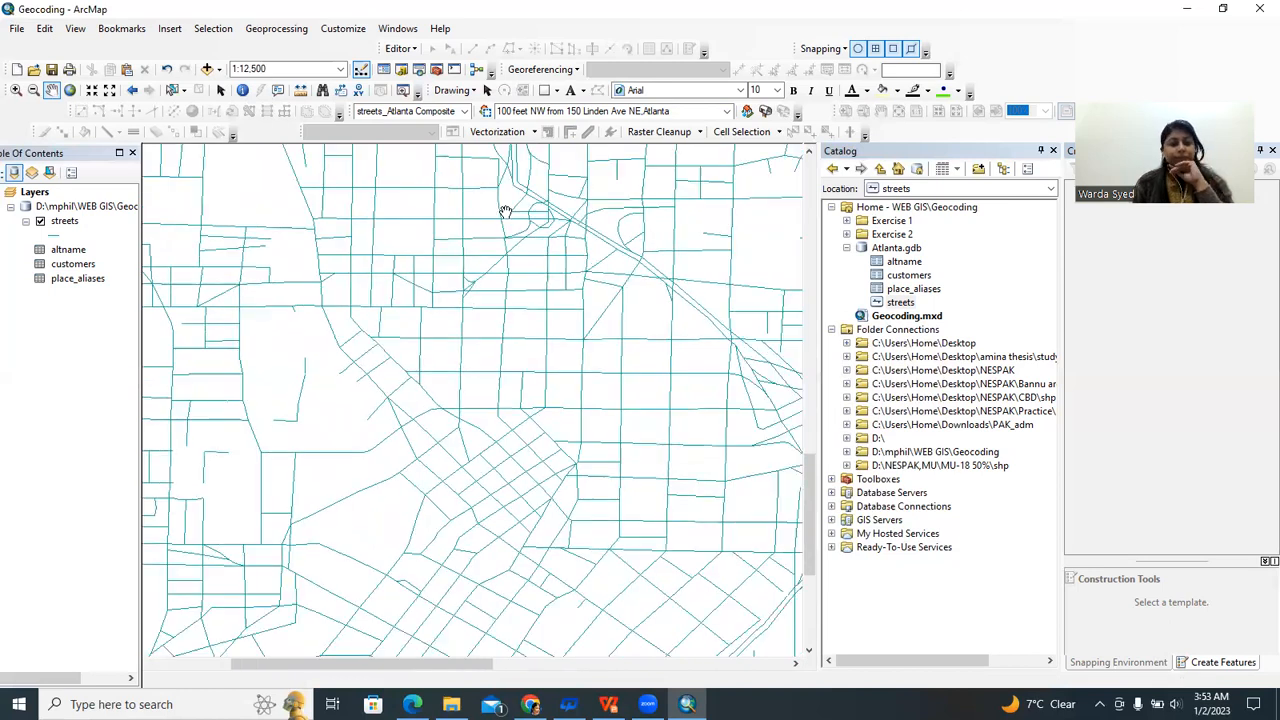
scroll(505, 212, "up", 1)
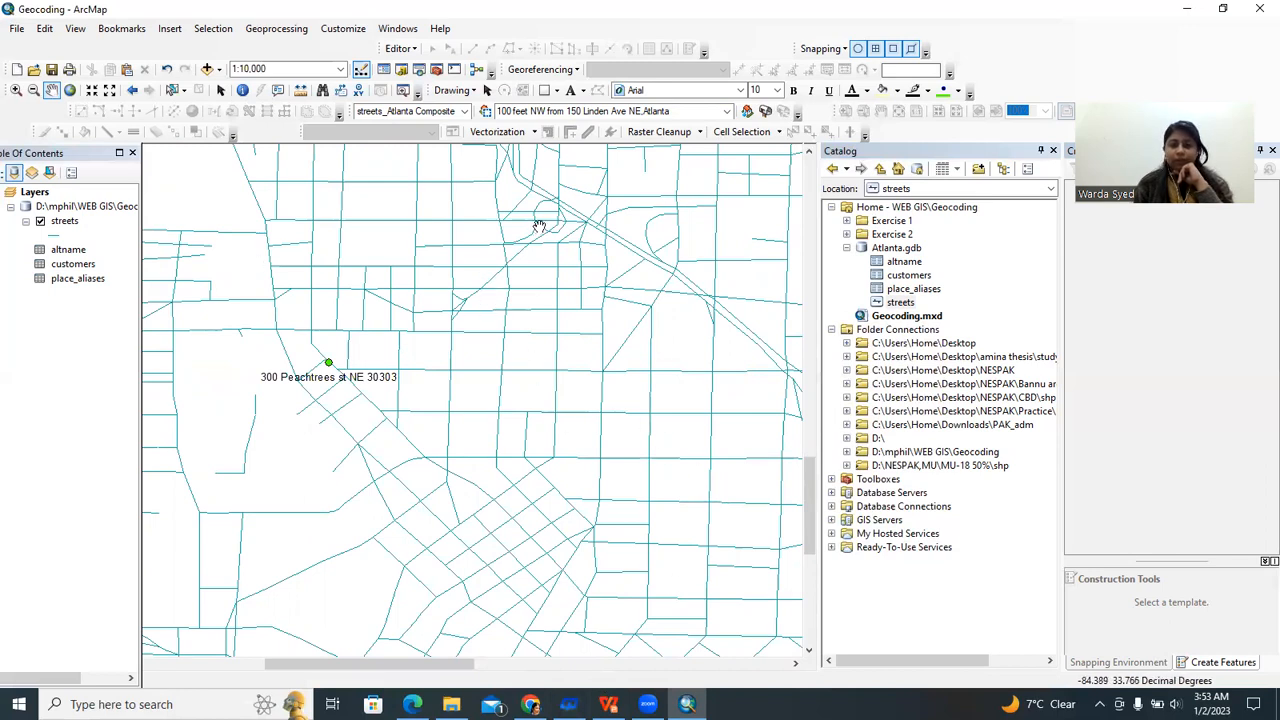
scroll(538, 228, "down", 1)
left_click_drag(576, 244, 546, 313)
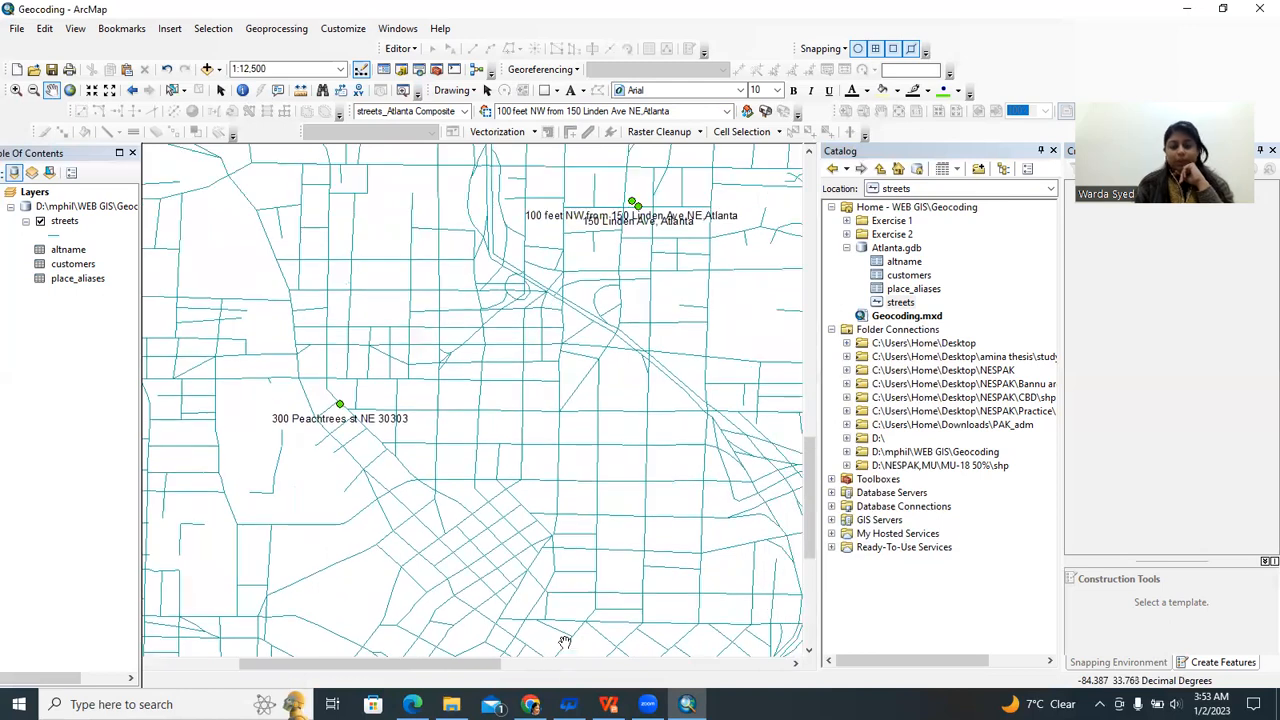
Switch to the geocoding tutorial slides in WPS Office and scroll back toward Exercise 3.
key("alt+Tab")
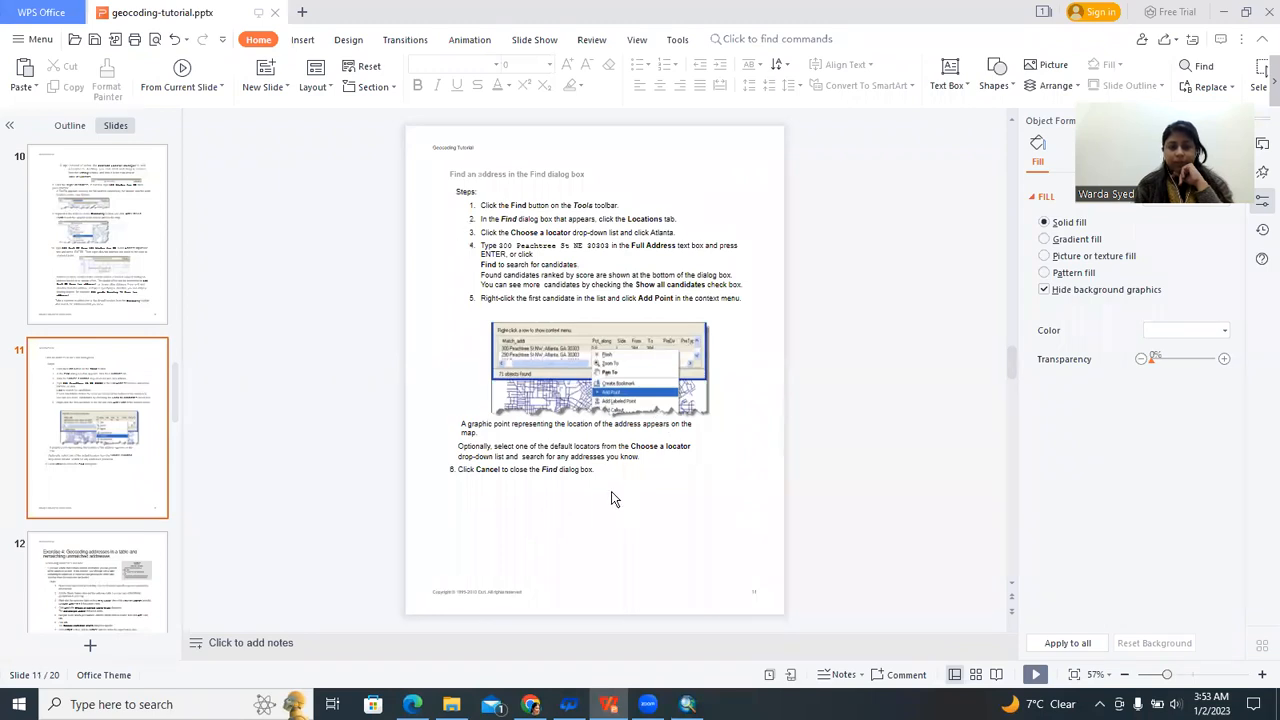
scroll(572, 325, "up", 1)
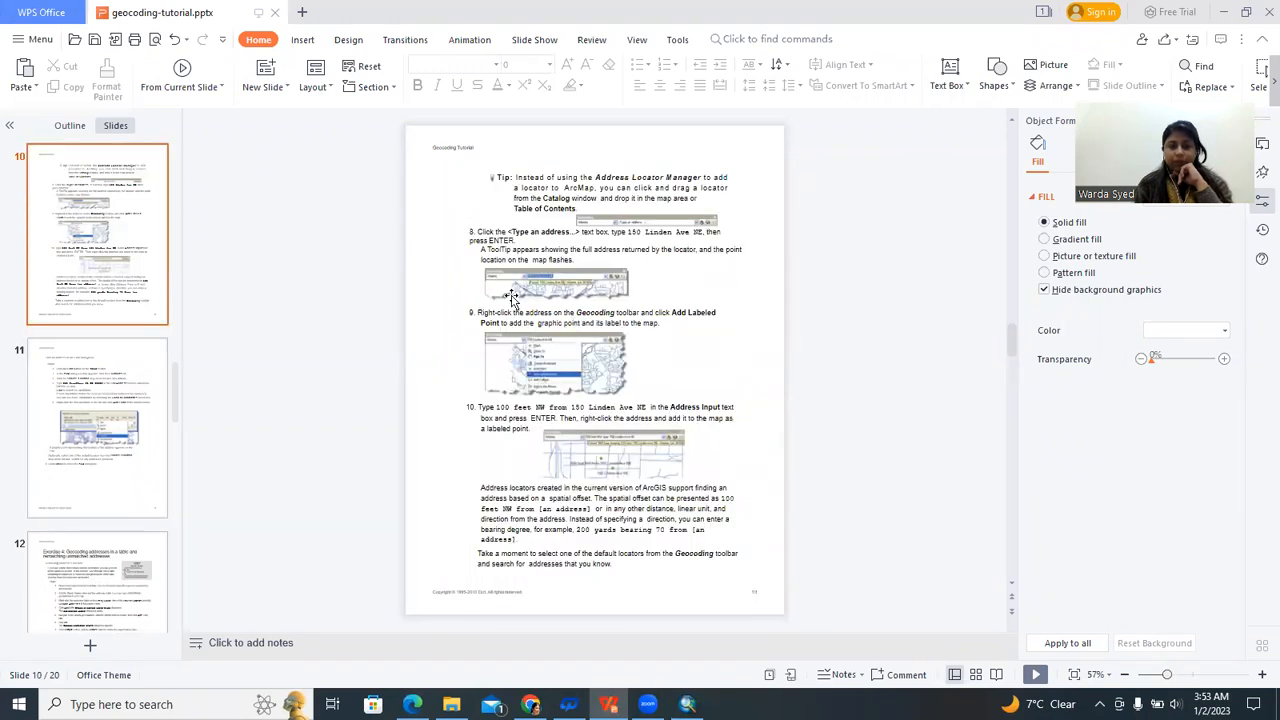
scroll(511, 298, "up", 1)
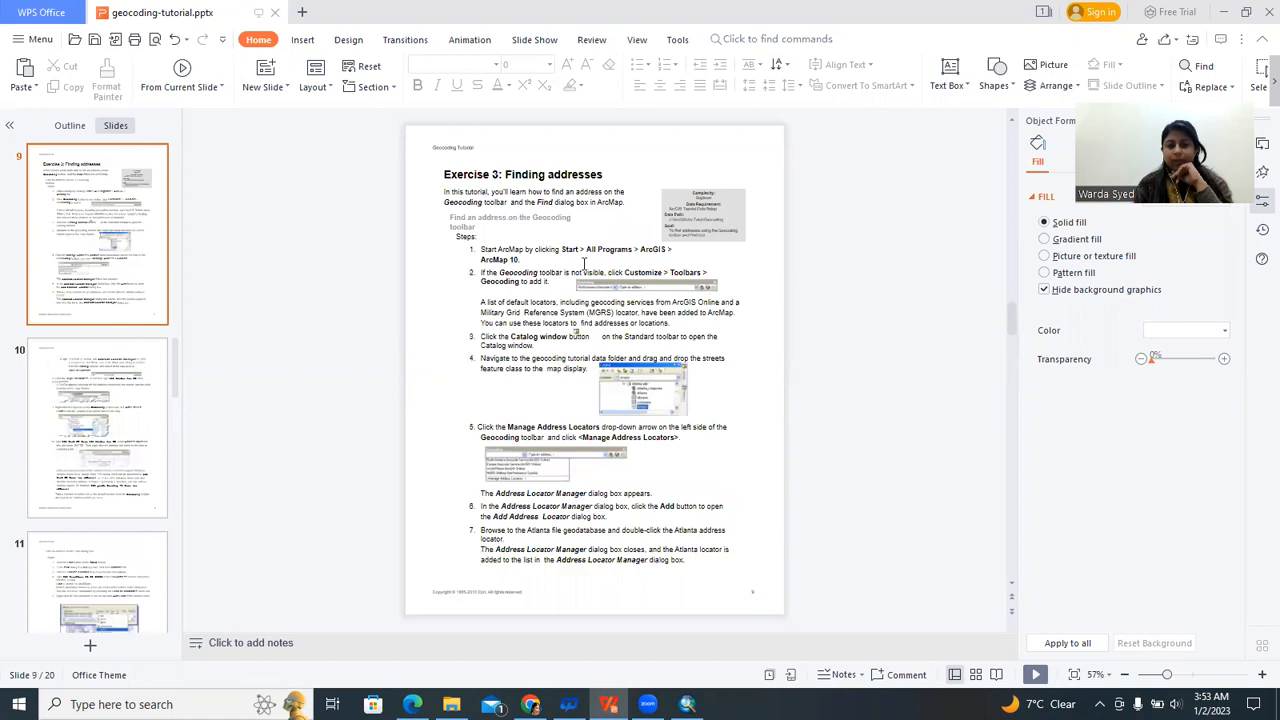